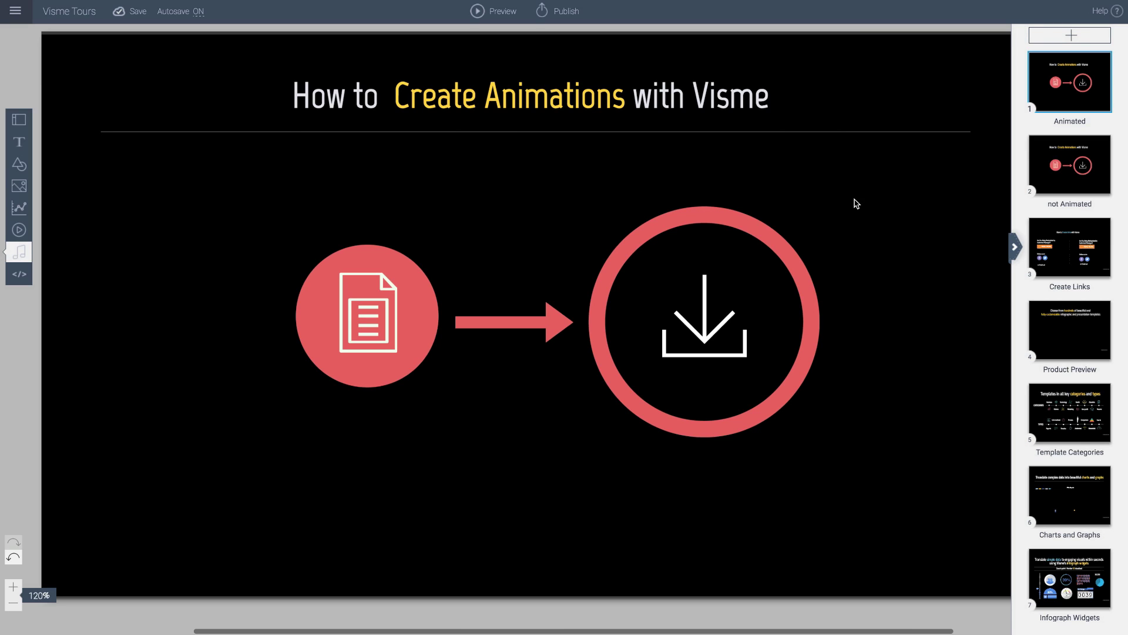
- Open slide 2 'not Animated' and inspect the red document circle and its document icon
{"action": "left_click", "coordinate": [1067, 174]}
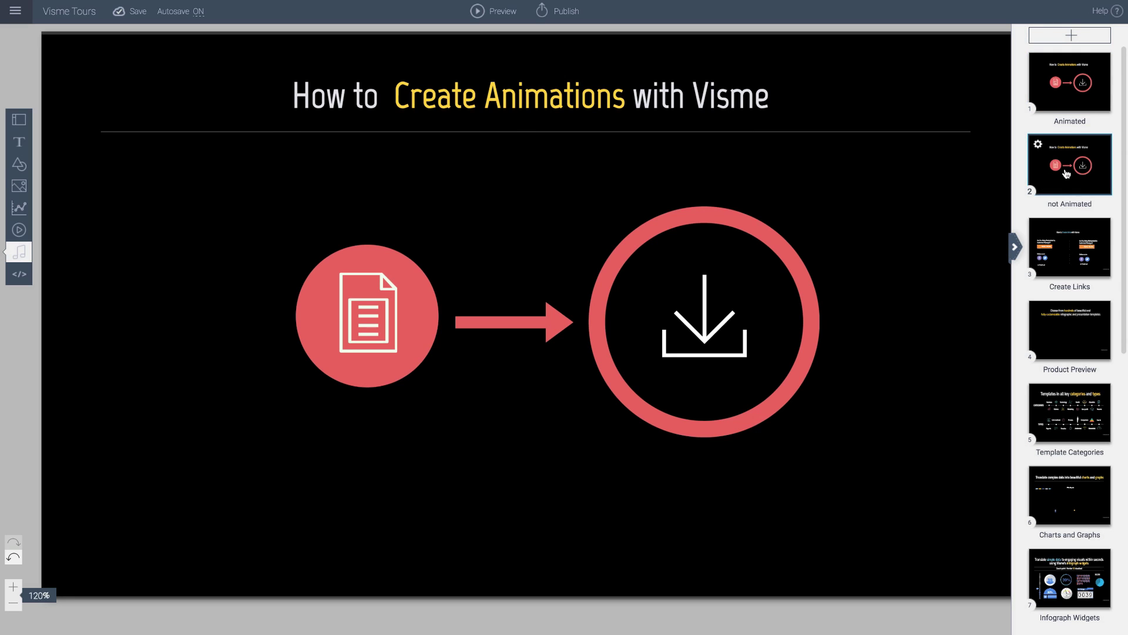
{"action": "left_click", "coordinate": [369, 252]}
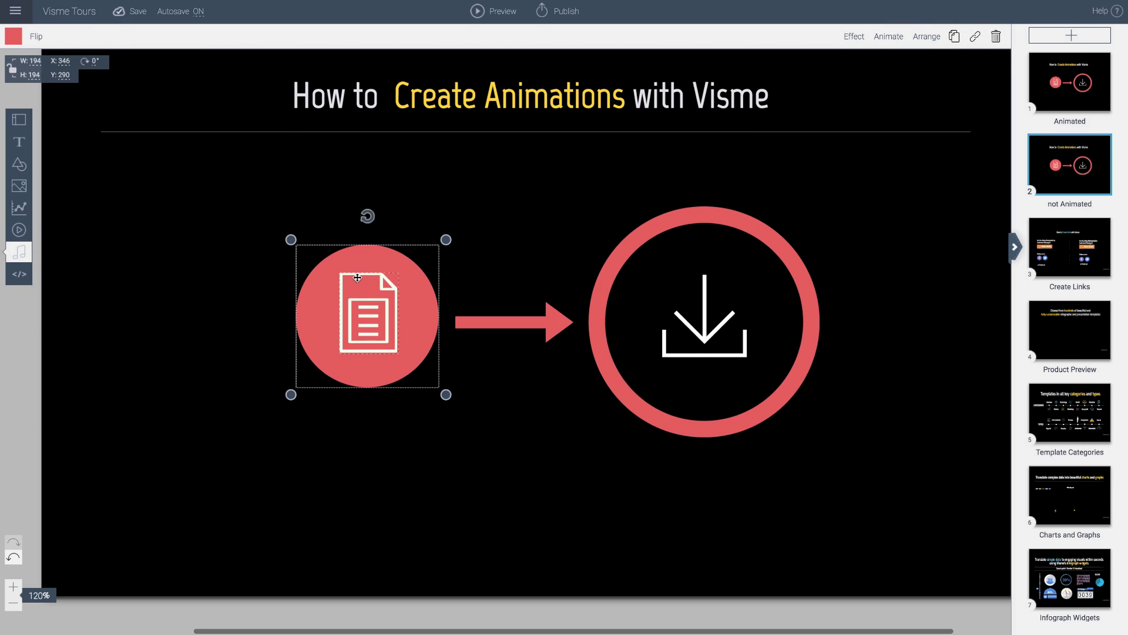
{"action": "left_click", "coordinate": [254, 231]}
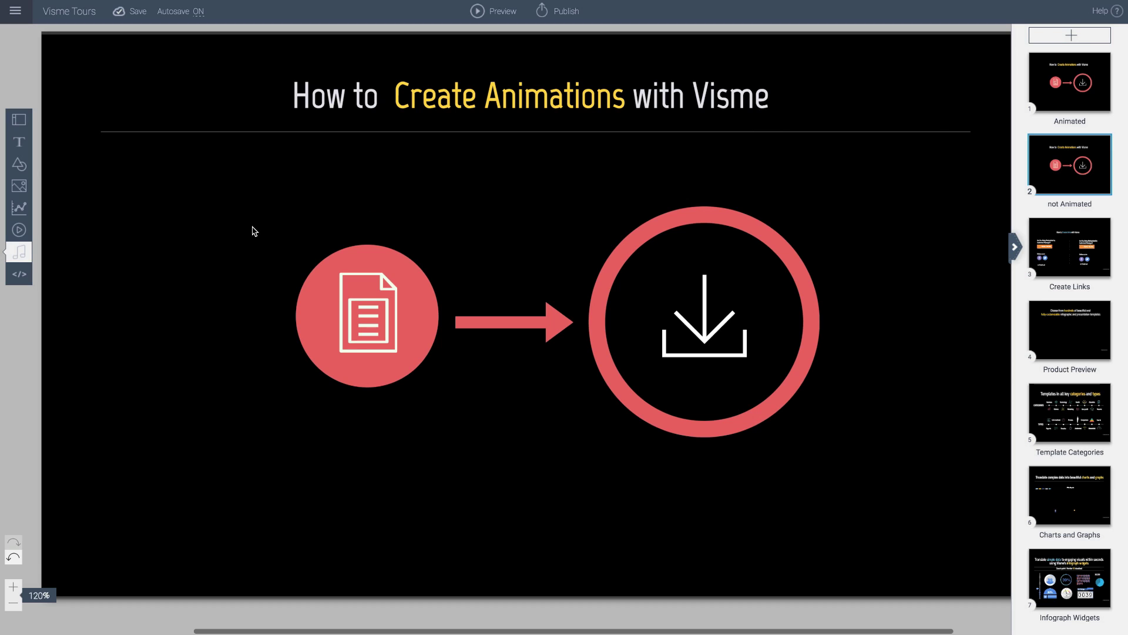
{"action": "left_click", "coordinate": [375, 309]}
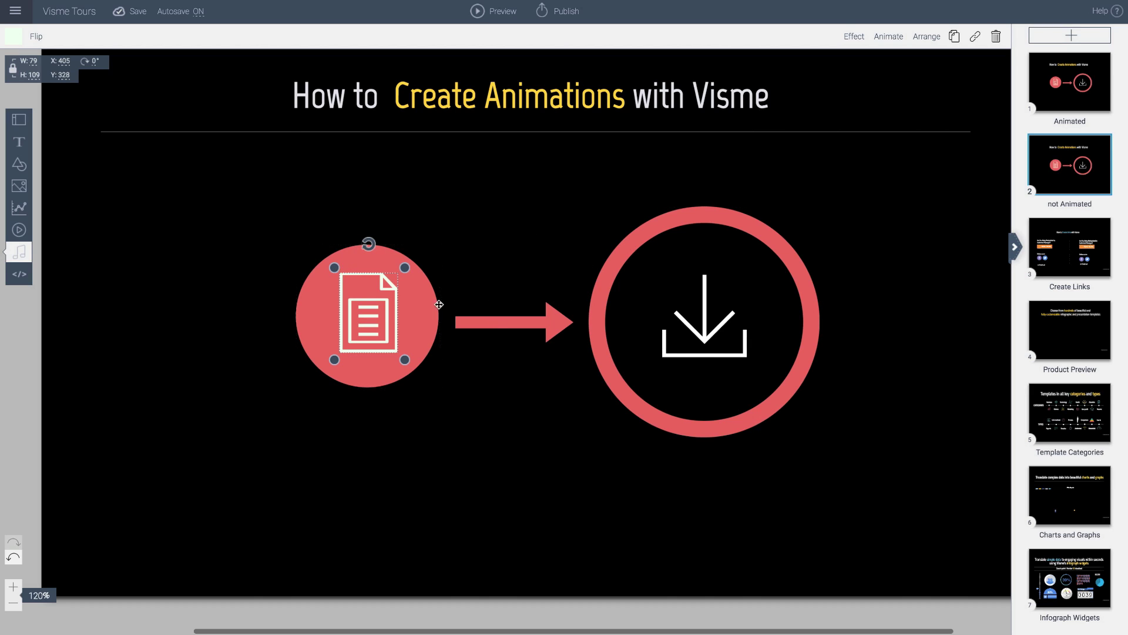
{"action": "left_click", "coordinate": [570, 223]}
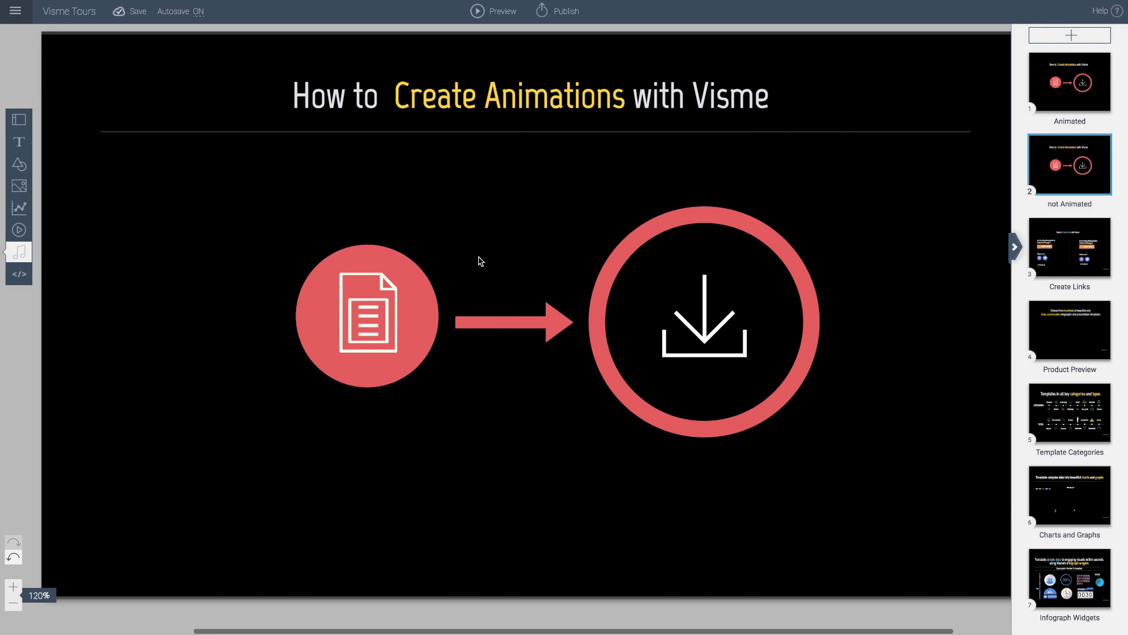
- Inspect the arrow, download circle and download icon, leaving the arrow selected
{"action": "left_click", "coordinate": [516, 324]}
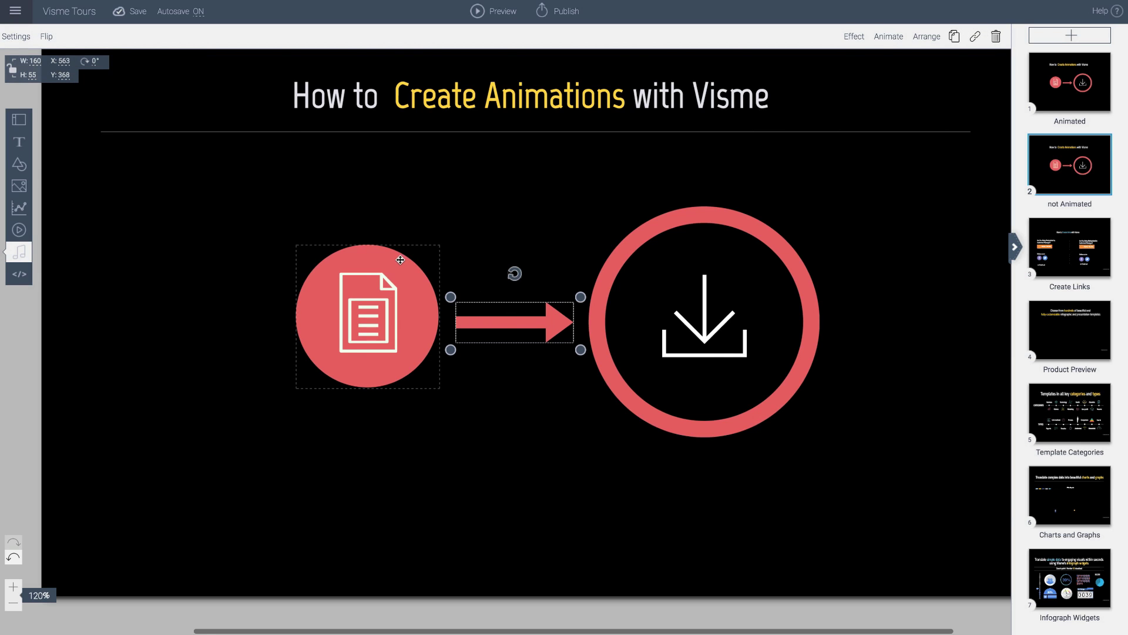
{"action": "left_click", "coordinate": [354, 293]}
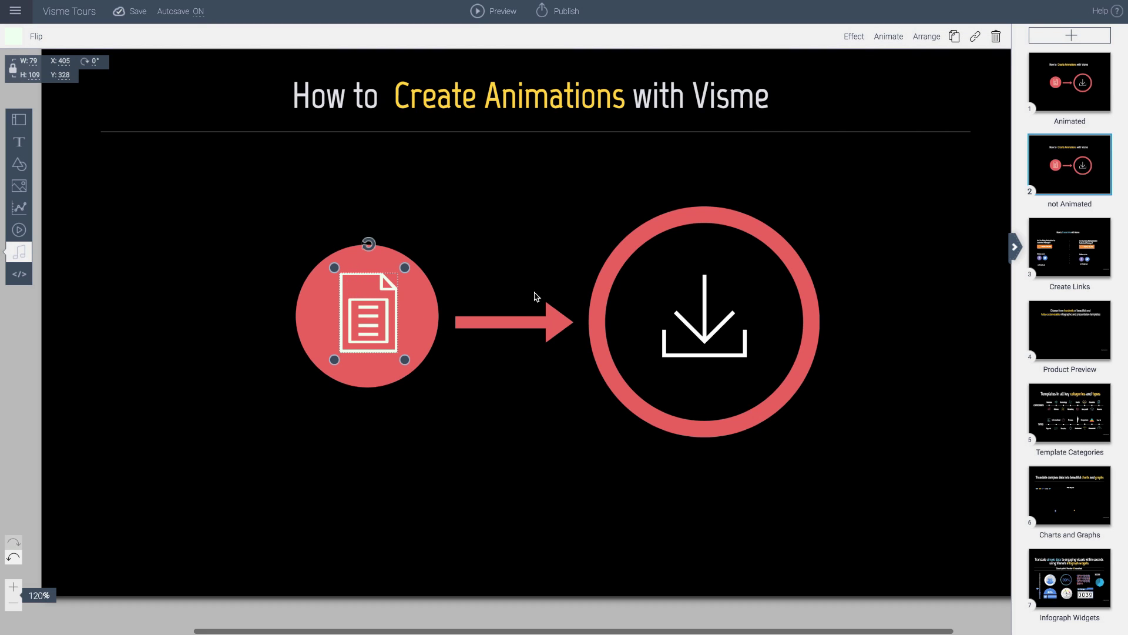
{"action": "left_click", "coordinate": [662, 226]}
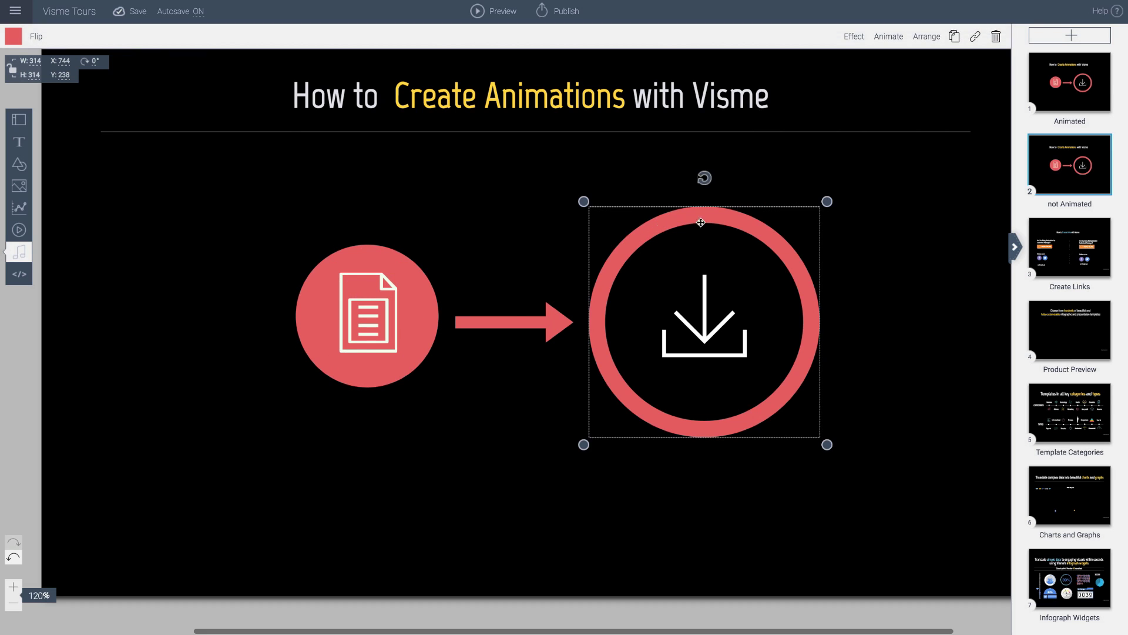
{"action": "left_click", "coordinate": [707, 299]}
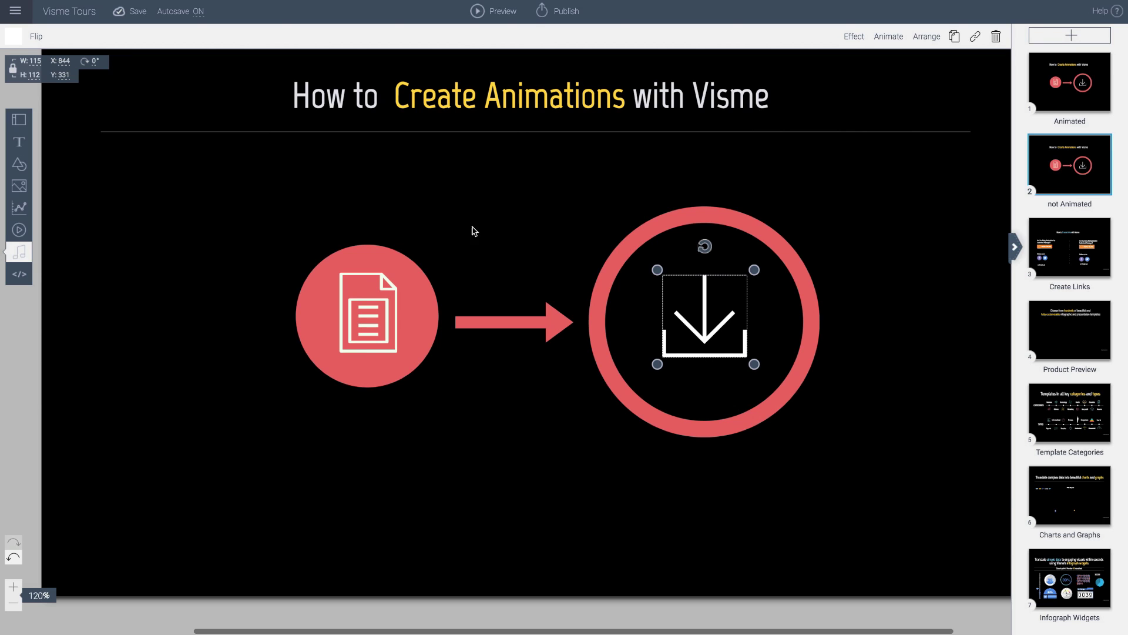
{"action": "left_click", "coordinate": [523, 322]}
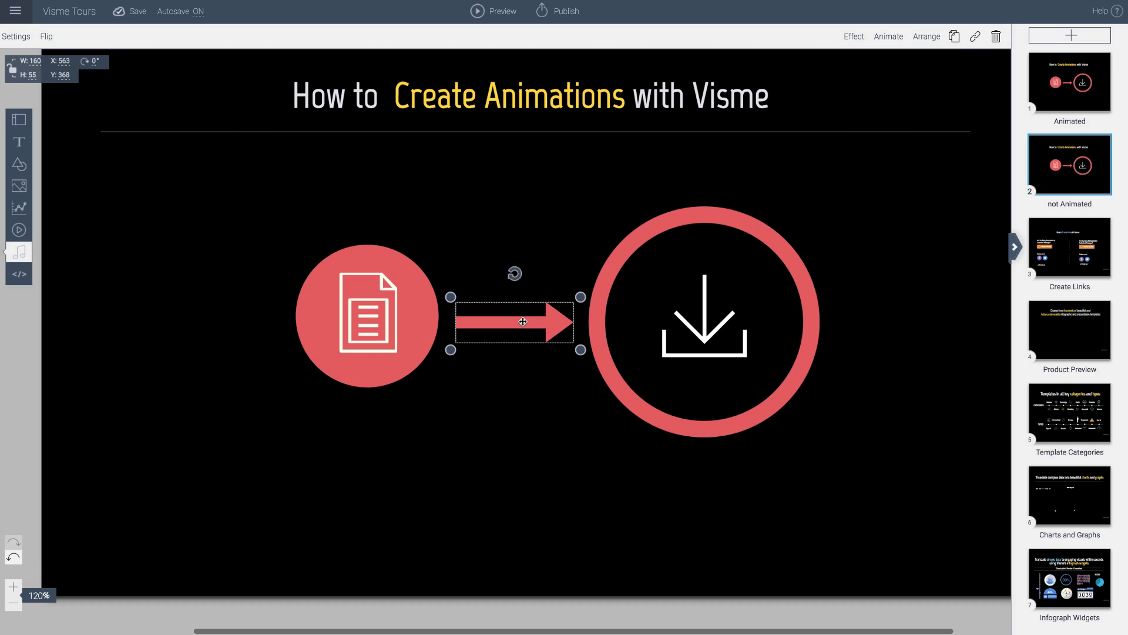
- Apply a Fly from Left animation to the arrow with Start At set to 0.5 sec
{"action": "left_click", "coordinate": [888, 37]}
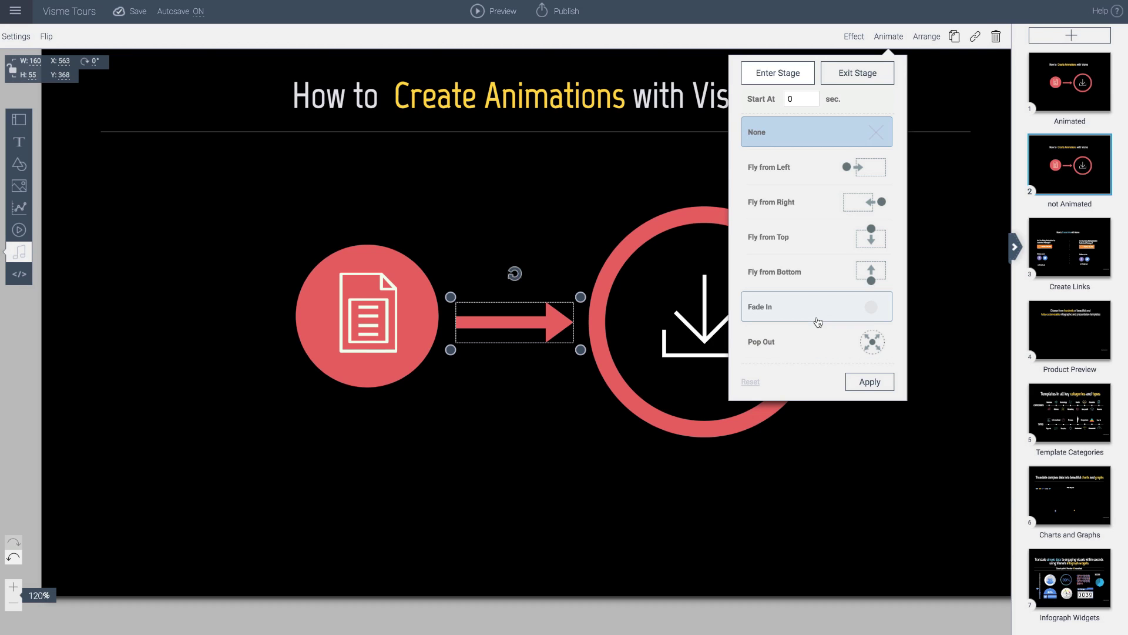
{"action": "left_click", "coordinate": [805, 173]}
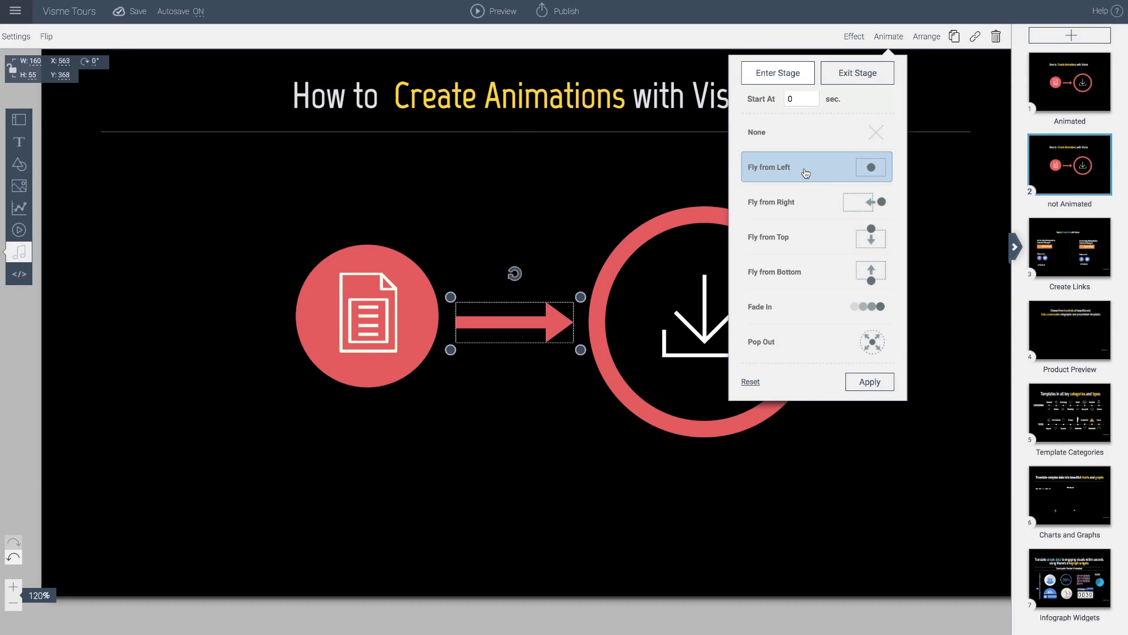
{"action": "left_click", "coordinate": [789, 100]}
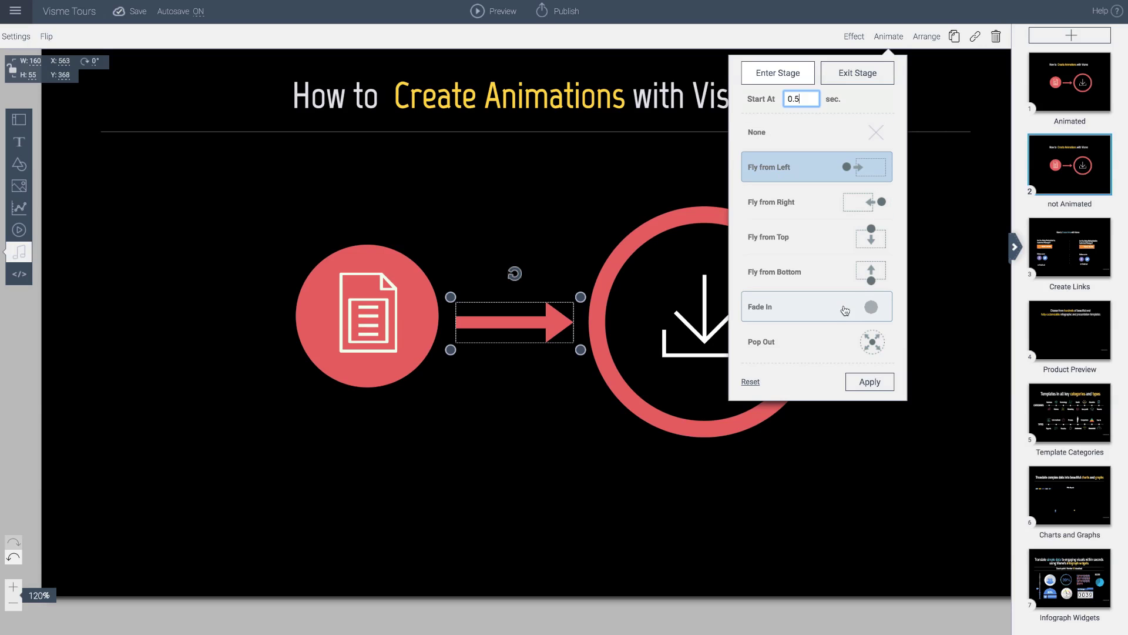
{"action": "left_click", "coordinate": [863, 383]}
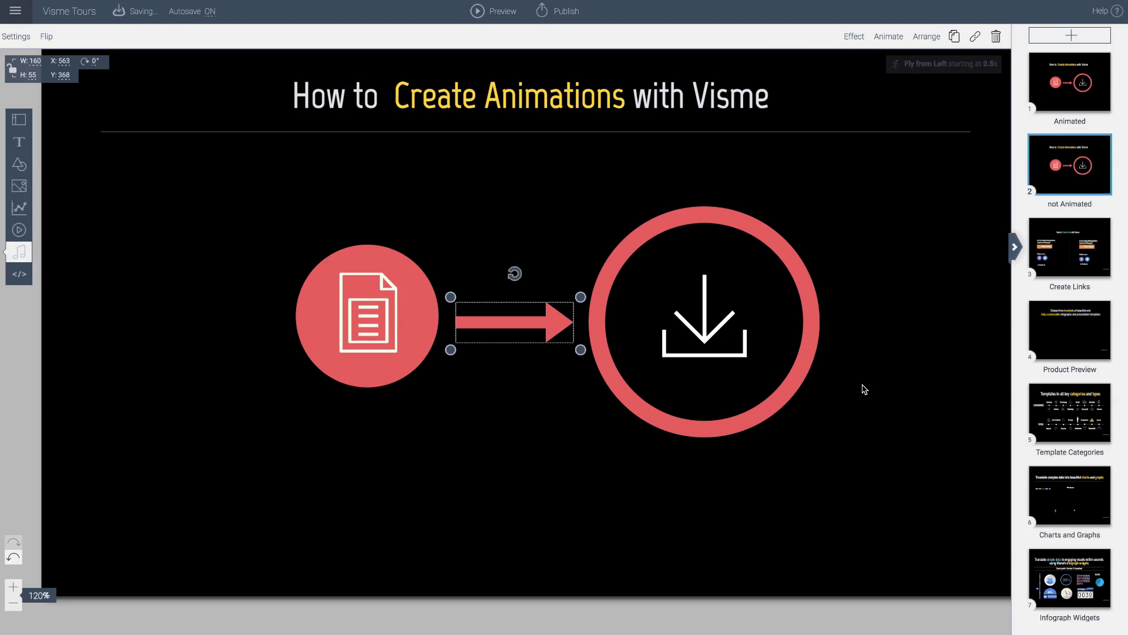
{"action": "left_click", "coordinate": [402, 274]}
{"action": "left_click", "coordinate": [381, 282]}
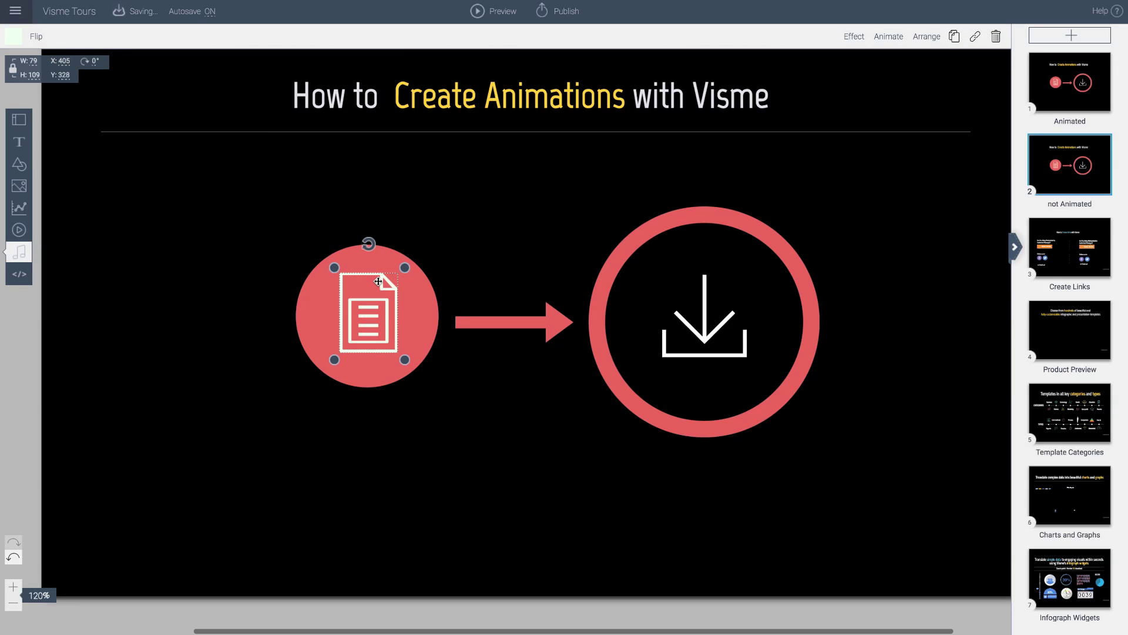
{"action": "left_click", "coordinate": [312, 238]}
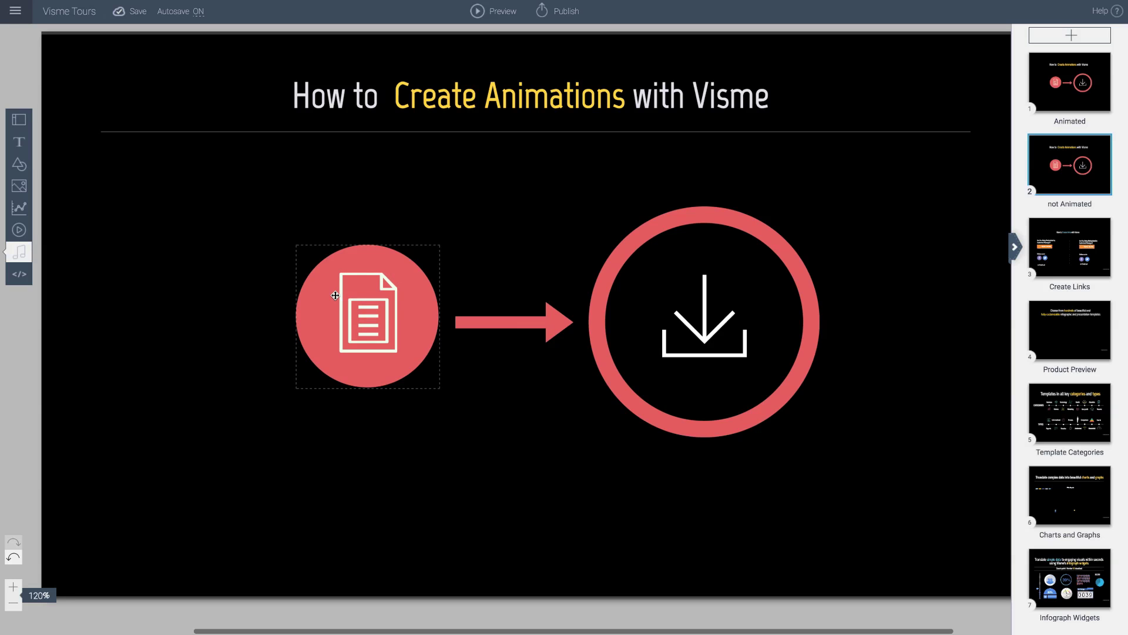
{"action": "double_click", "coordinate": [345, 305]}
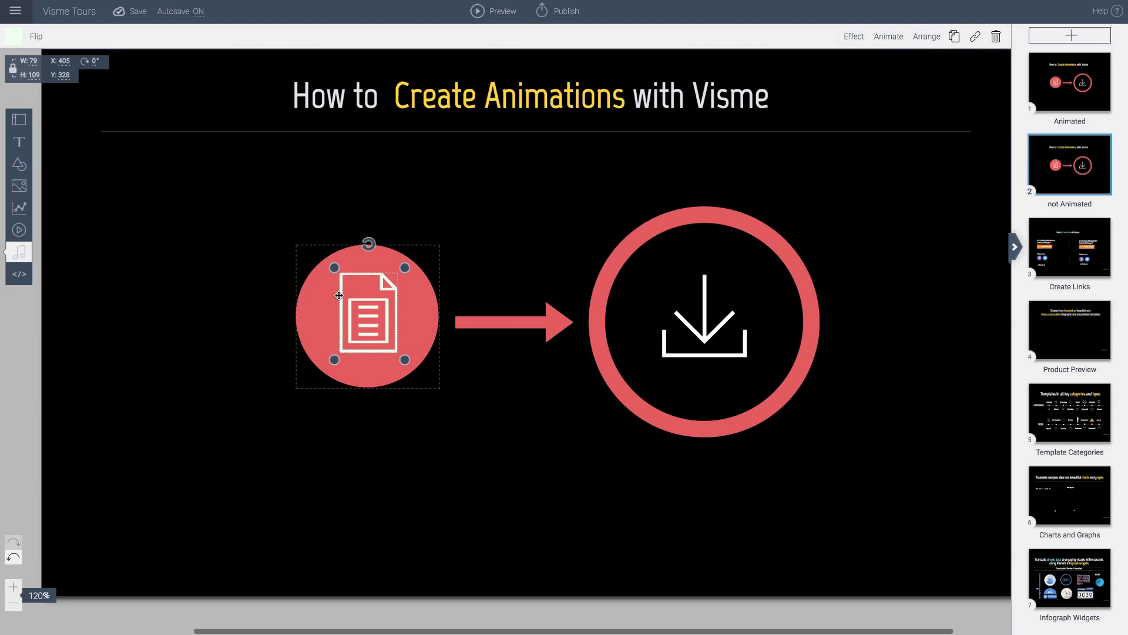
{"action": "left_click", "coordinate": [890, 38]}
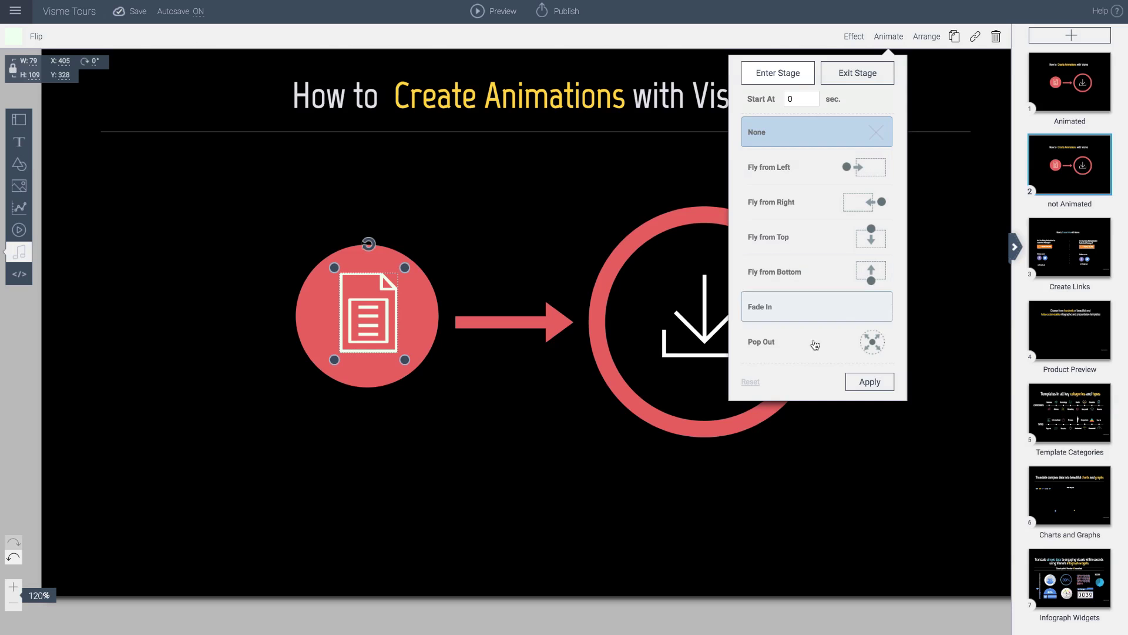
{"action": "left_click", "coordinate": [323, 283]}
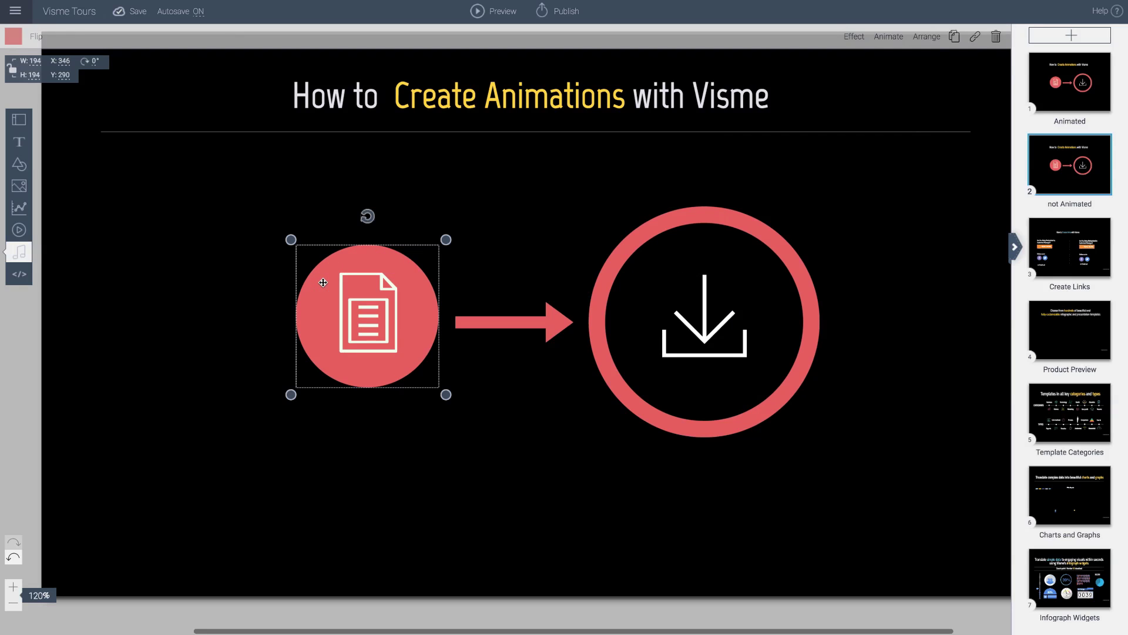
{"action": "left_click", "coordinate": [858, 37]}
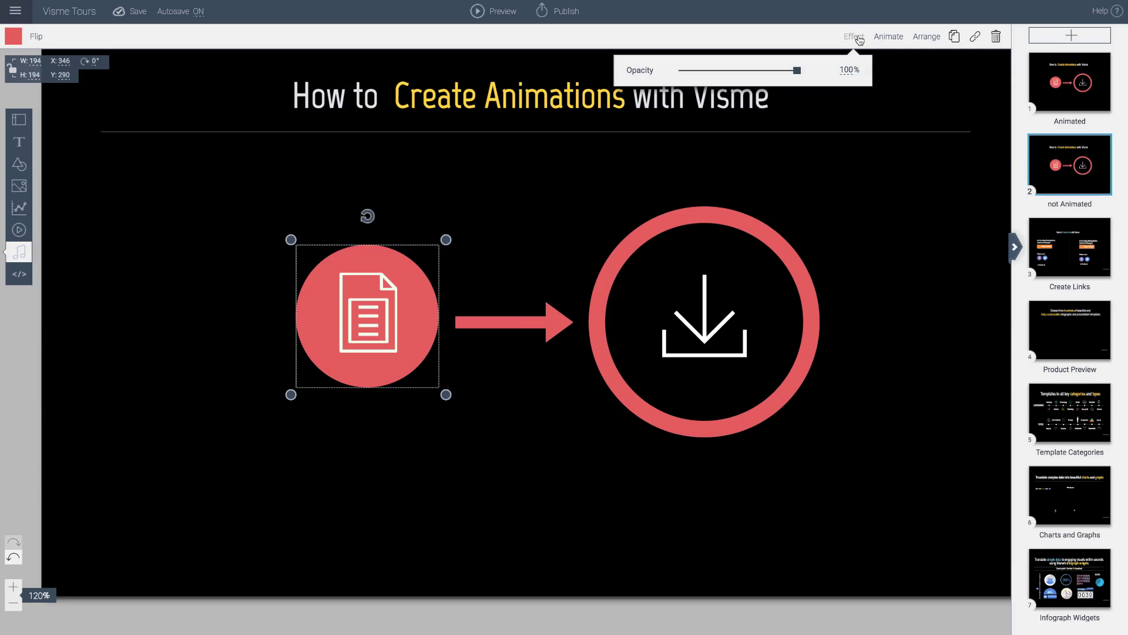
{"action": "left_click", "coordinate": [891, 39]}
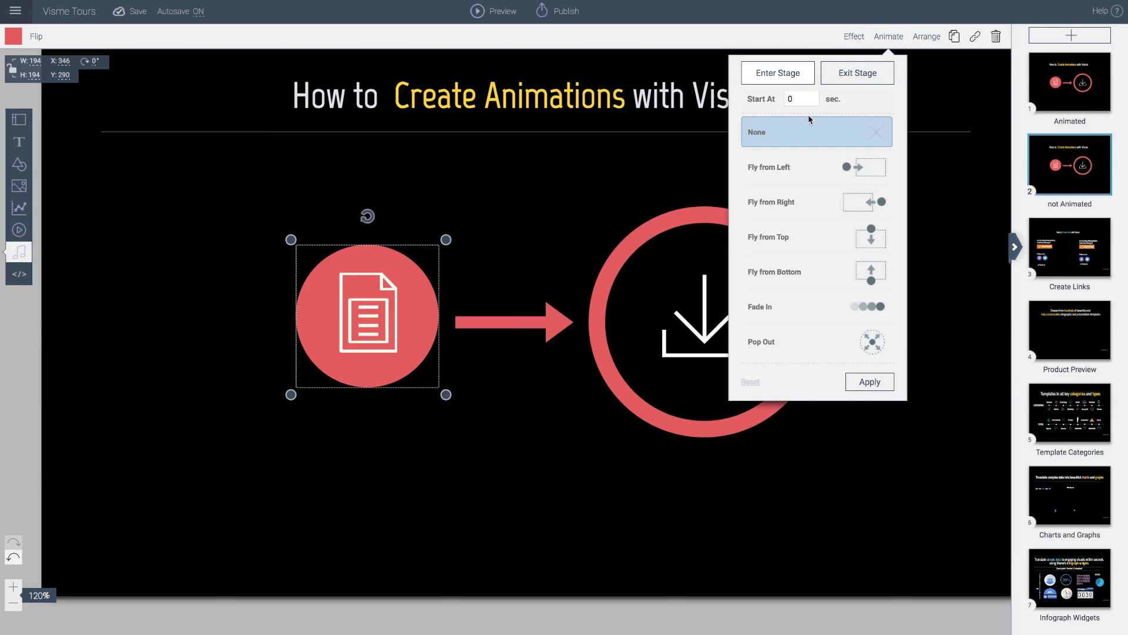
{"action": "left_click", "coordinate": [513, 220]}
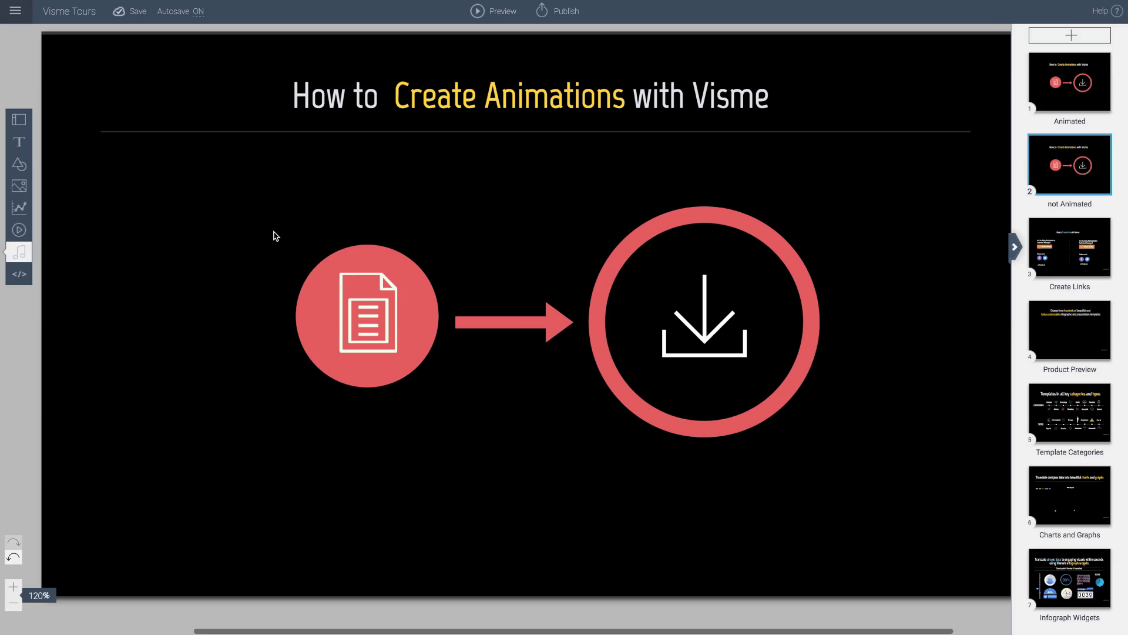
{"action": "left_click_drag", "start_coordinate": [255, 241], "coordinate": [419, 391]}
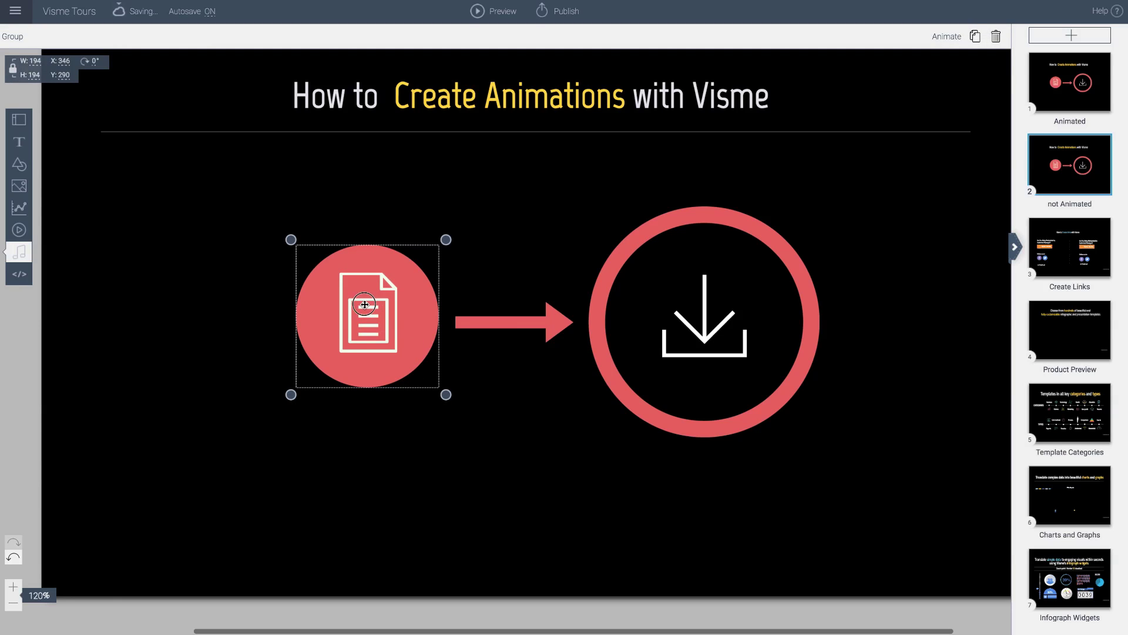
- Drag the grouped red circle and document icon slightly left, then reselect the group
{"action": "left_click_drag", "start_coordinate": [374, 304], "coordinate": [373, 305]}
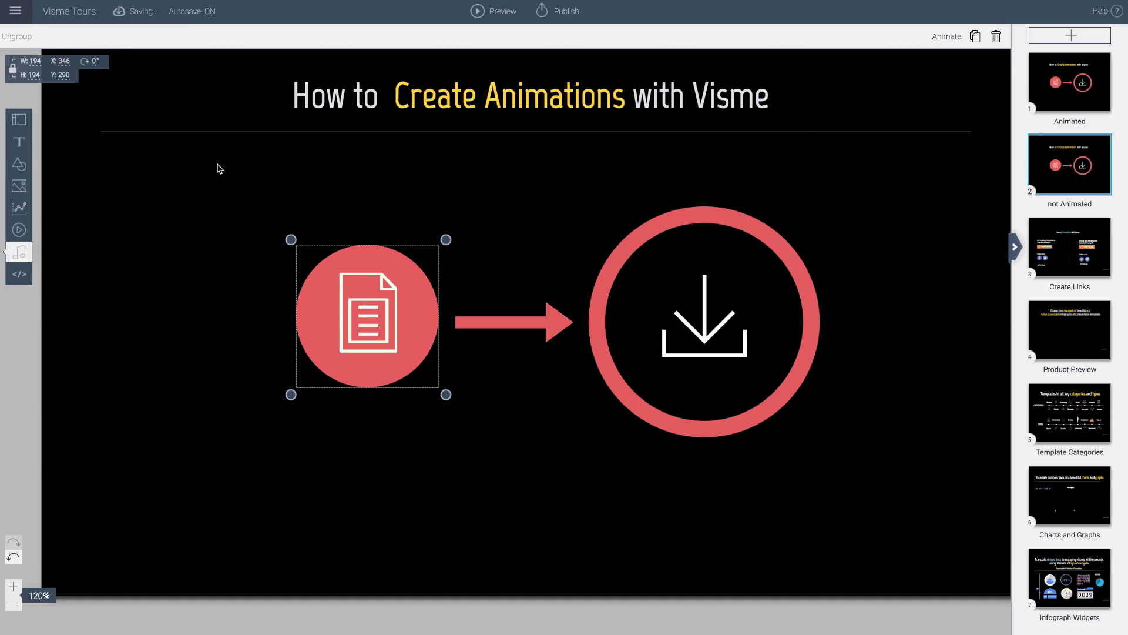
{"action": "left_click", "coordinate": [234, 209]}
{"action": "left_click", "coordinate": [364, 284]}
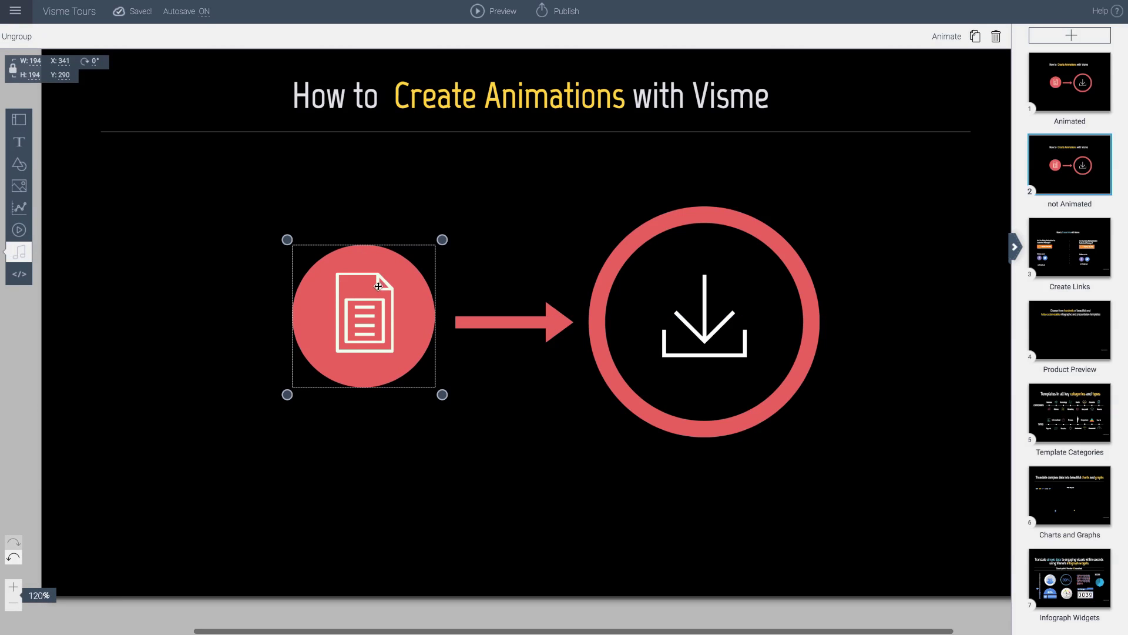
- Apply a Fly from Left animation to the document group with Start At 1 sec
{"action": "left_click", "coordinate": [945, 39]}
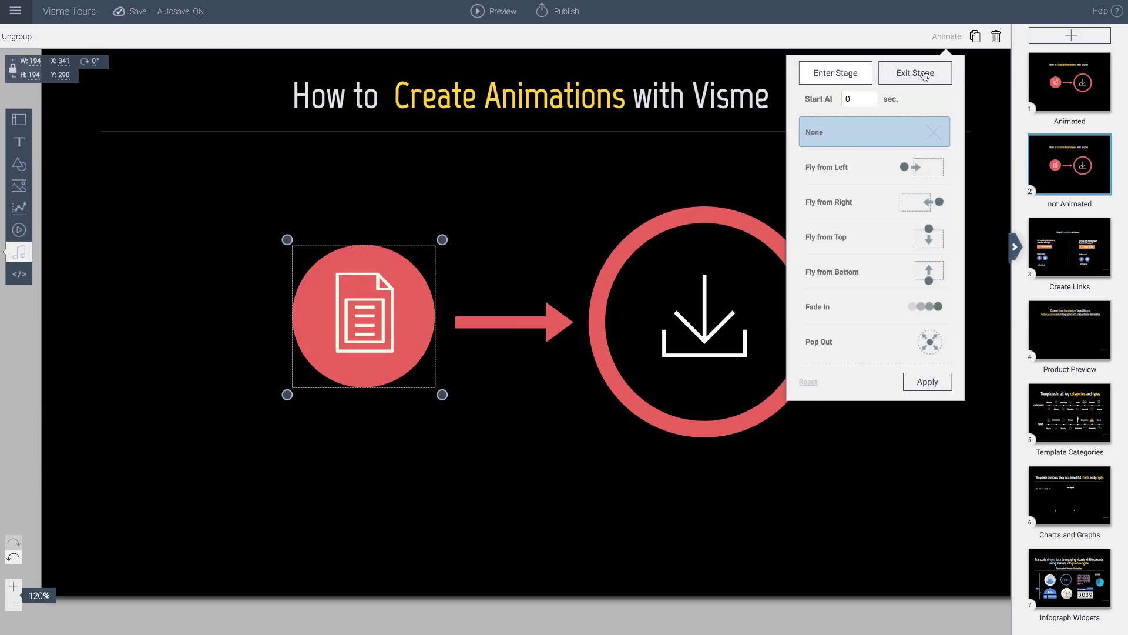
{"action": "left_click", "coordinate": [878, 176]}
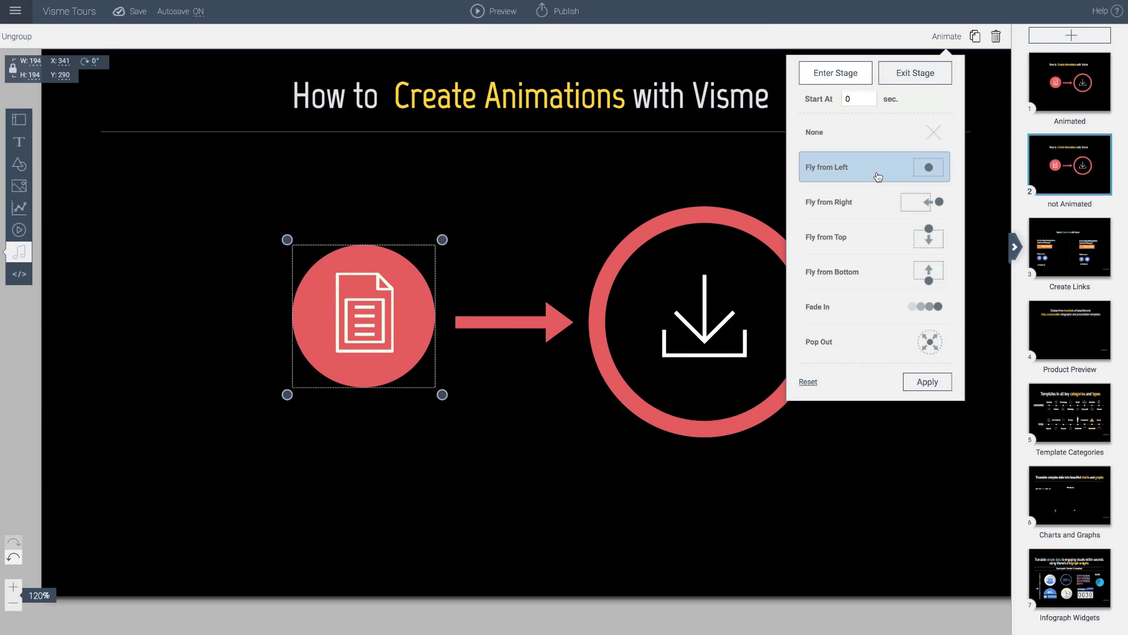
{"action": "left_click", "coordinate": [853, 99]}
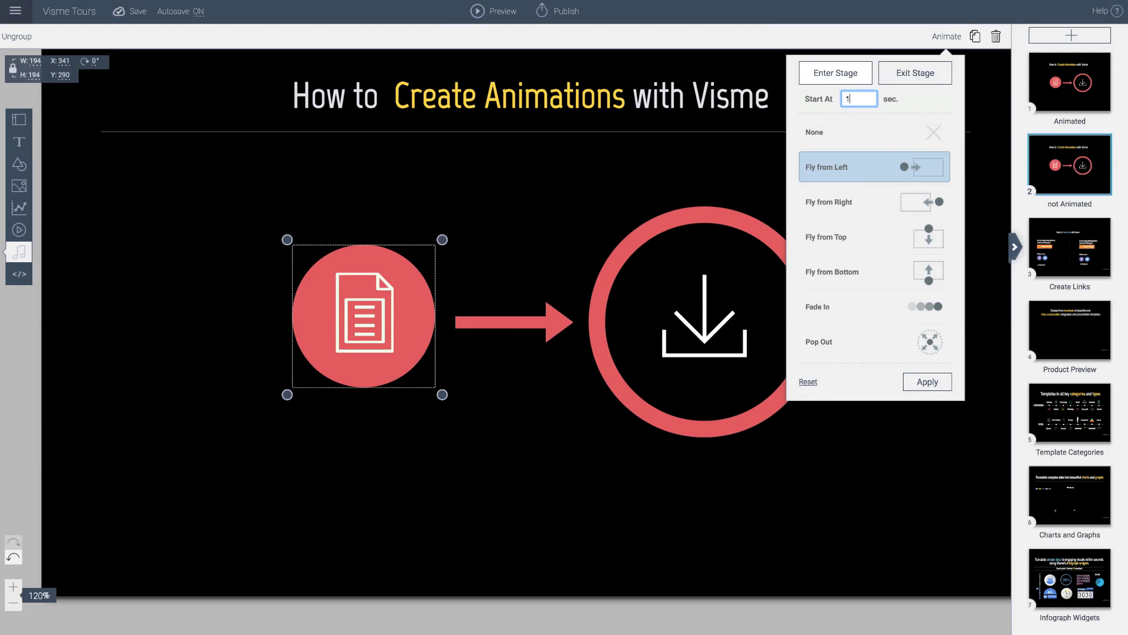
{"action": "left_click", "coordinate": [927, 382]}
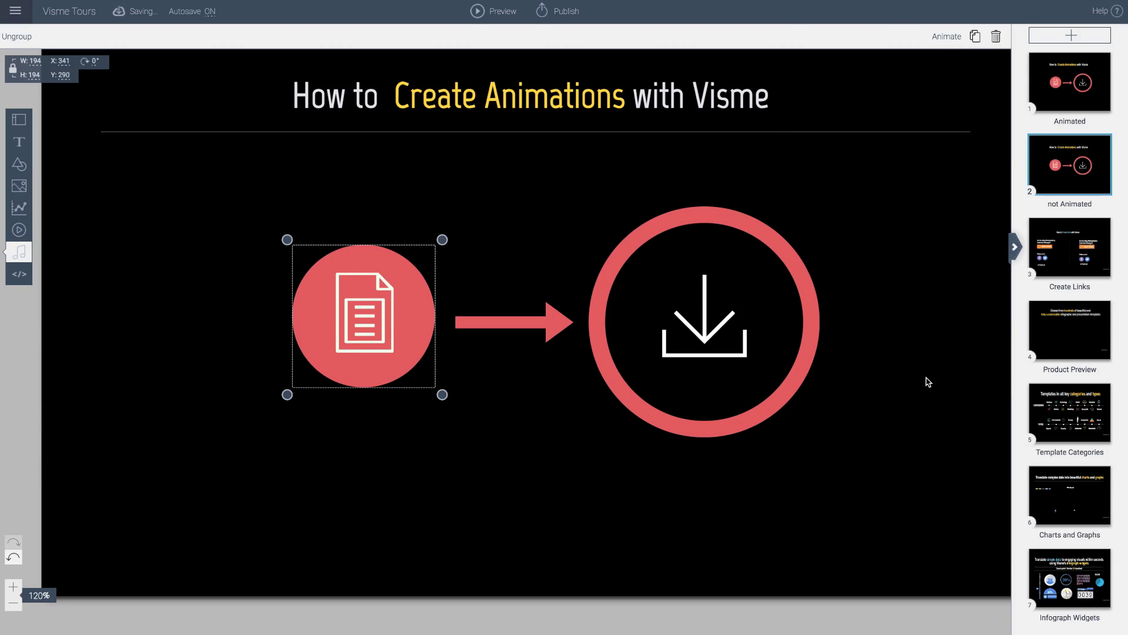
- Compare the arrow's and document group's animation timings, then select the download circle
{"action": "left_click", "coordinate": [549, 321]}
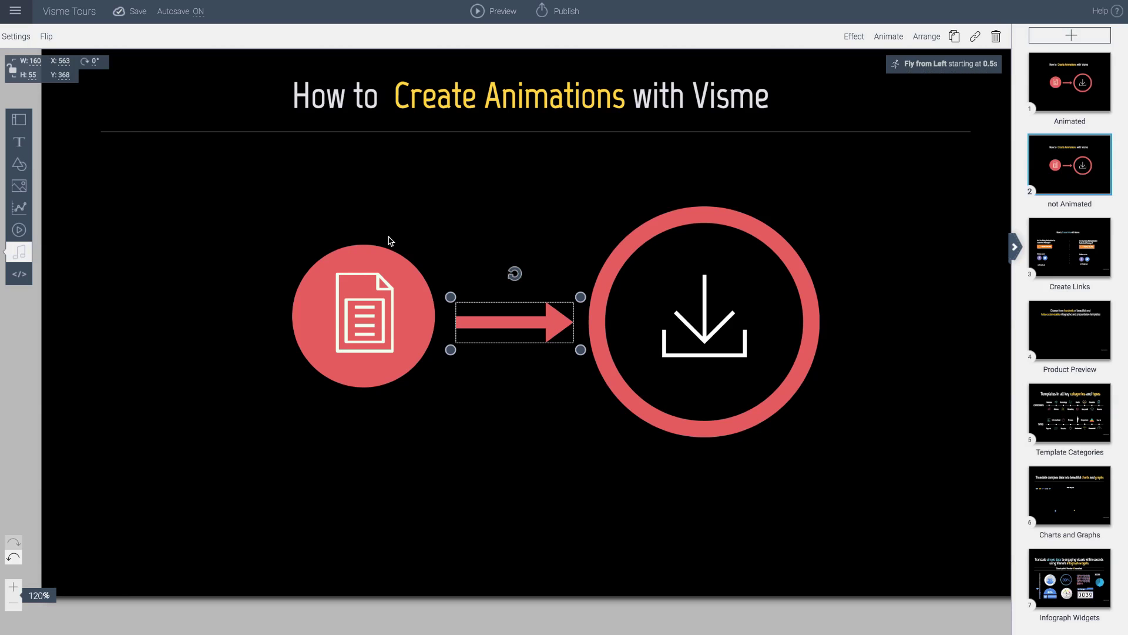
{"action": "left_click", "coordinate": [358, 268]}
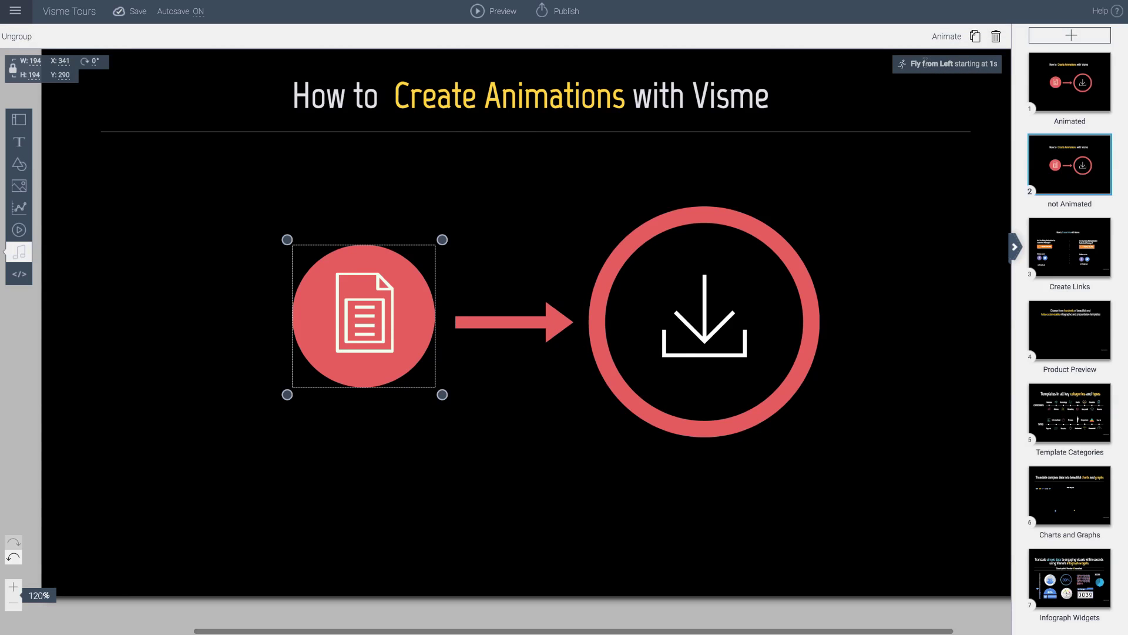
{"action": "left_click", "coordinate": [887, 176]}
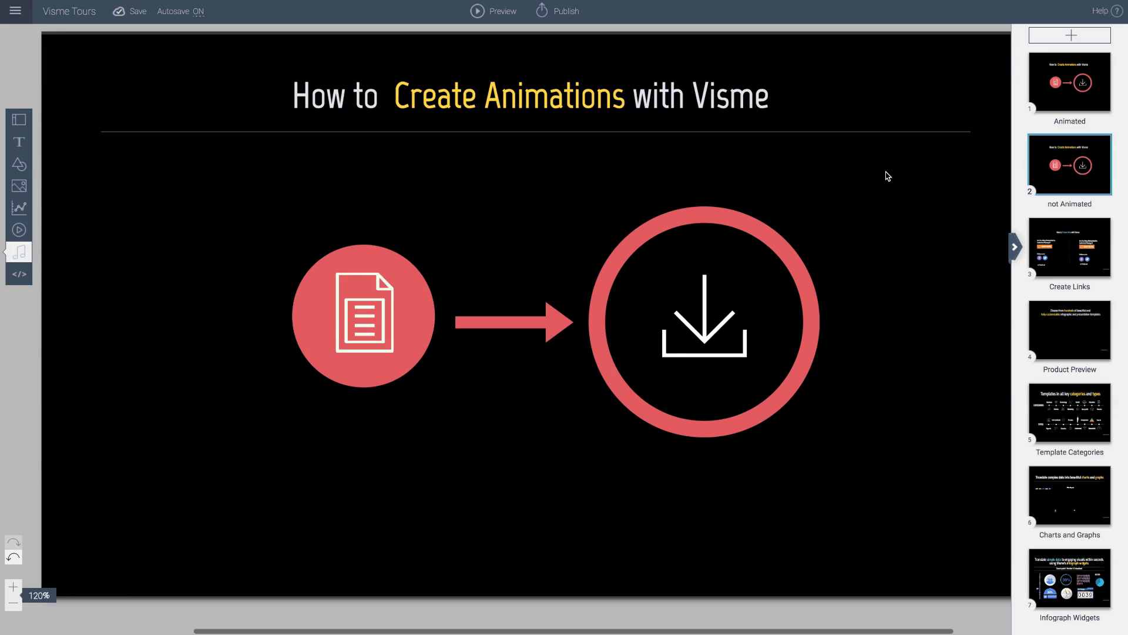
{"action": "left_click", "coordinate": [698, 216]}
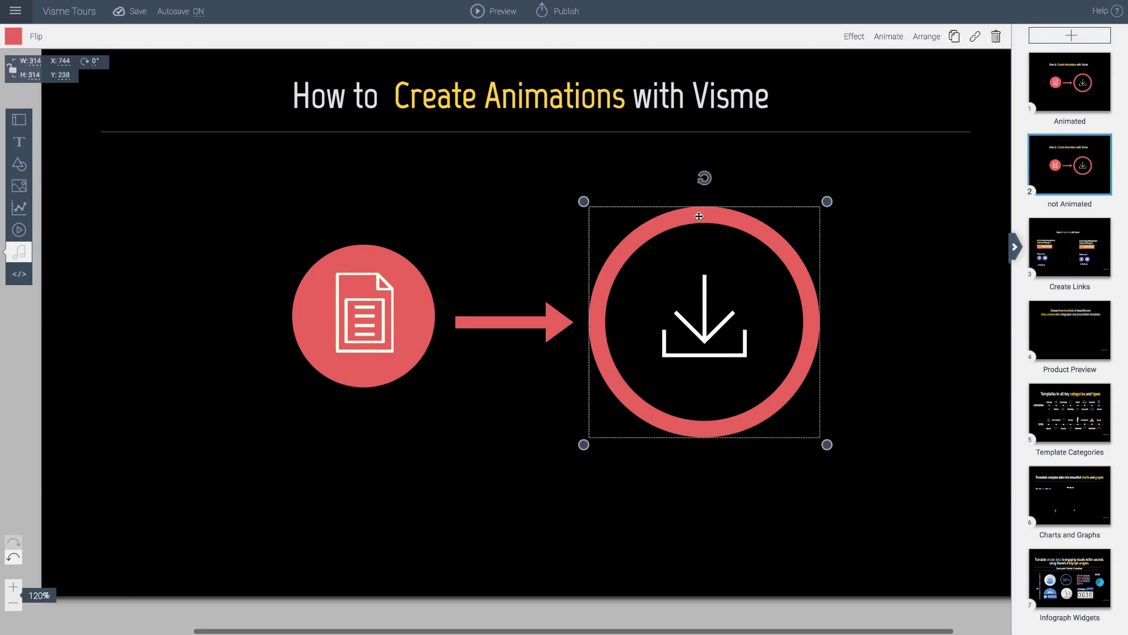
- Apply a Fly from Right animation to the download circle with Start At 2 sec
{"action": "left_click", "coordinate": [887, 37]}
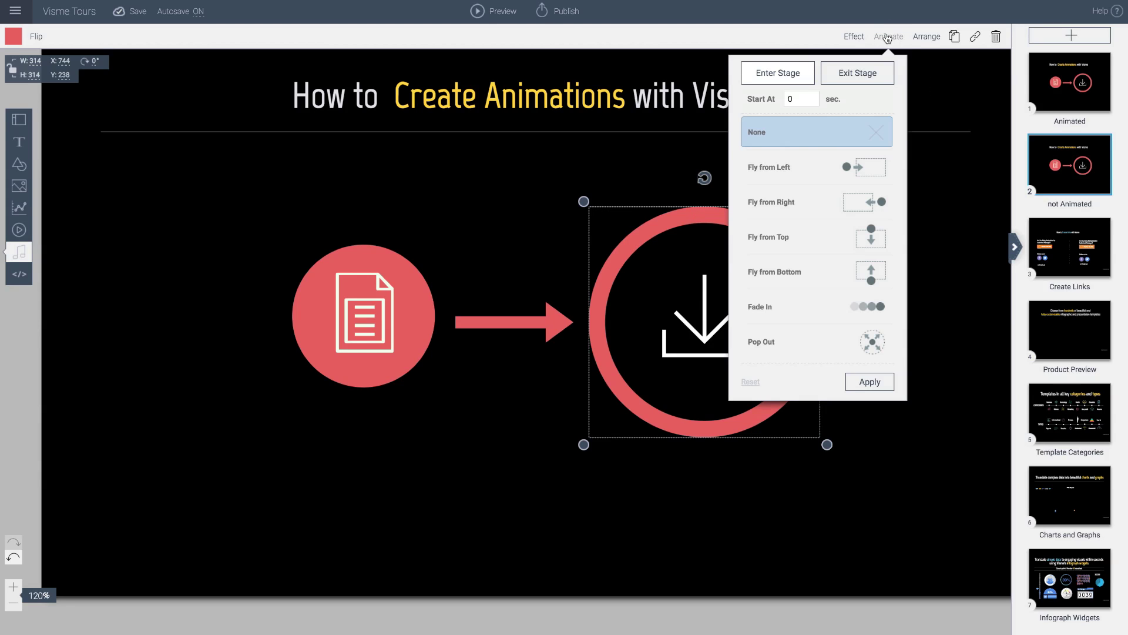
{"action": "left_click", "coordinate": [851, 209]}
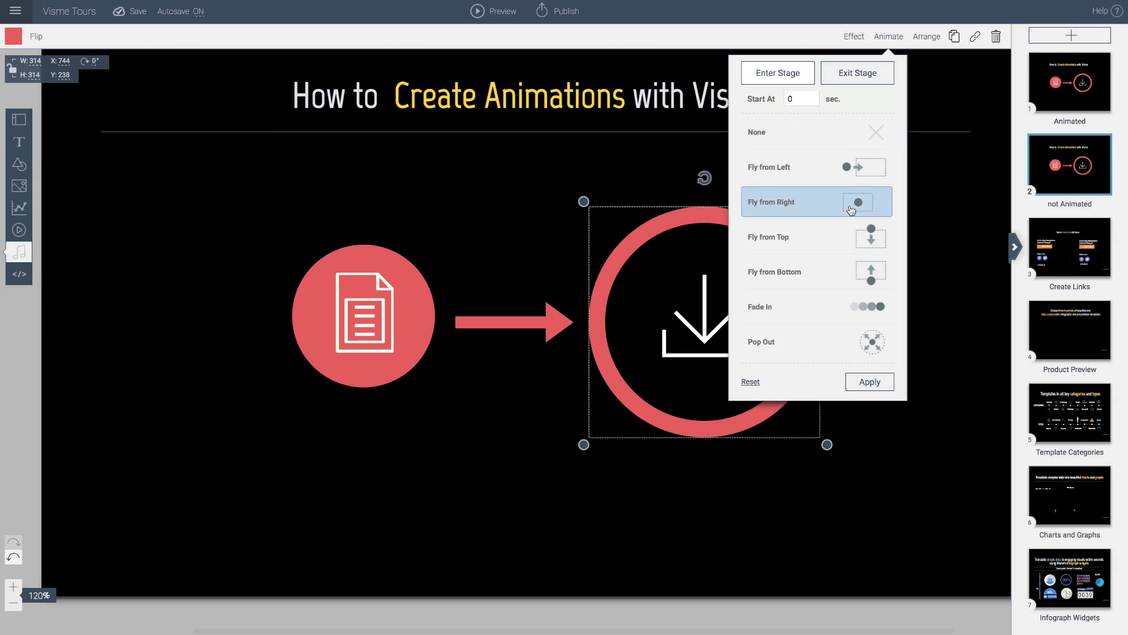
{"action": "left_click", "coordinate": [787, 98]}
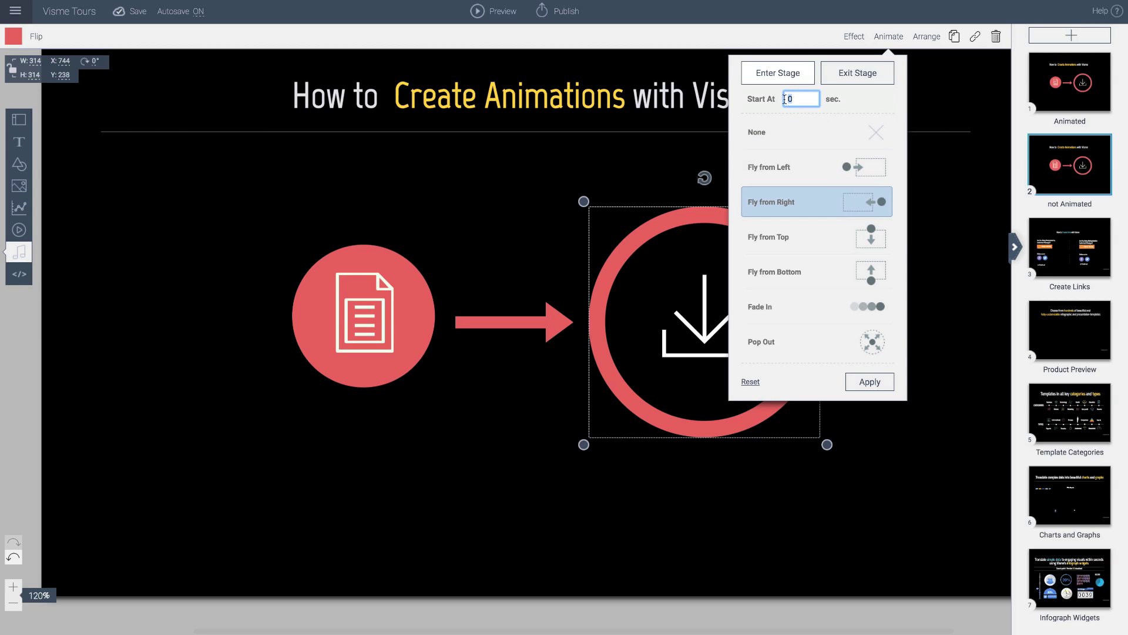
{"action": "type", "text": "2"}
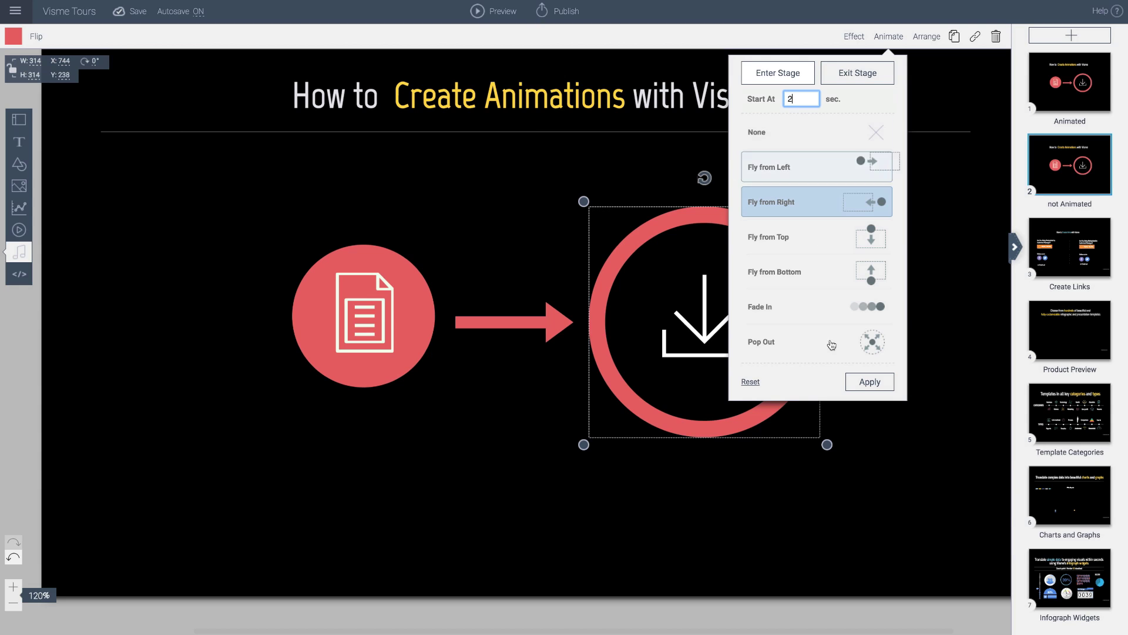
{"action": "left_click", "coordinate": [869, 381]}
{"action": "left_click", "coordinate": [883, 385]}
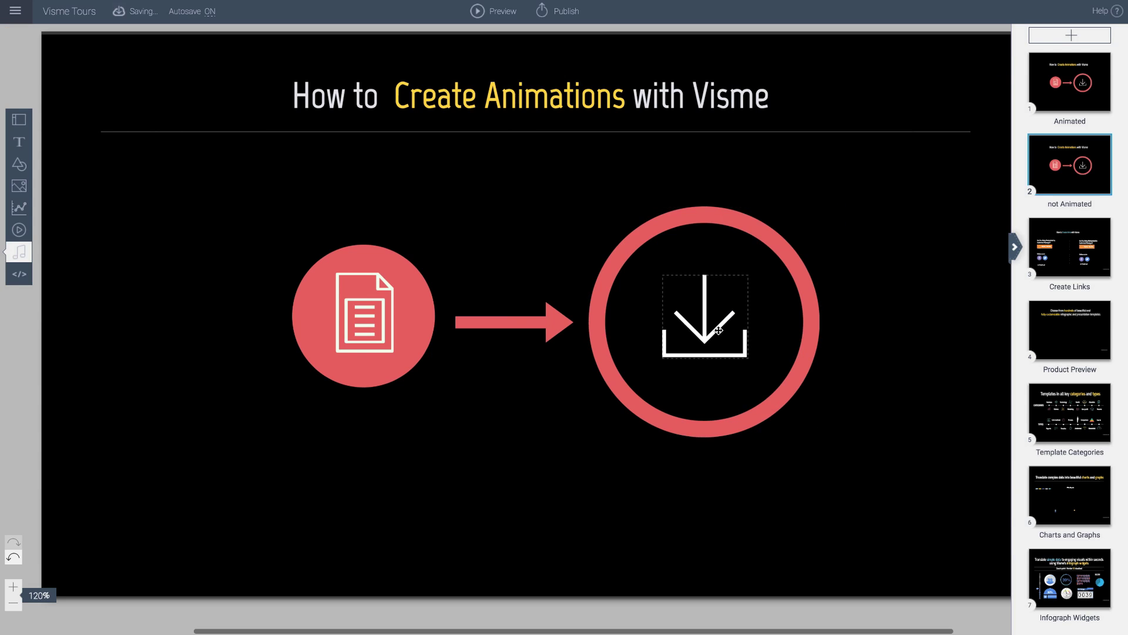
- Give the download icon a Fade In animation with Start At 1 sec and verify its timing
{"action": "left_click", "coordinate": [708, 323]}
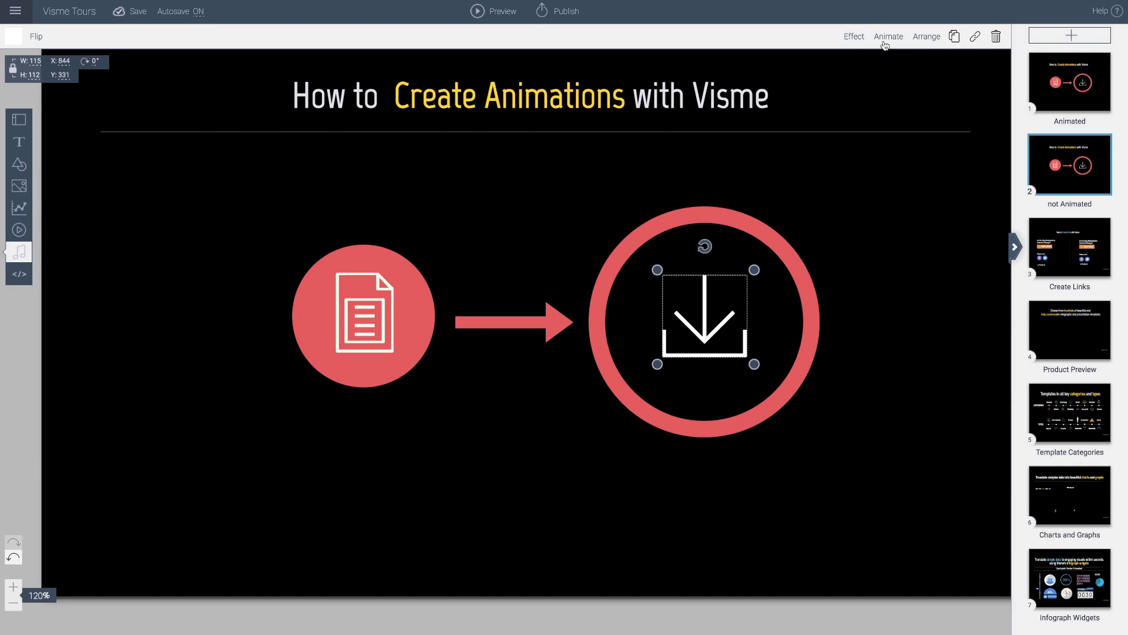
{"action": "left_click", "coordinate": [860, 41]}
{"action": "left_click", "coordinate": [888, 37]}
{"action": "left_click", "coordinate": [824, 305]}
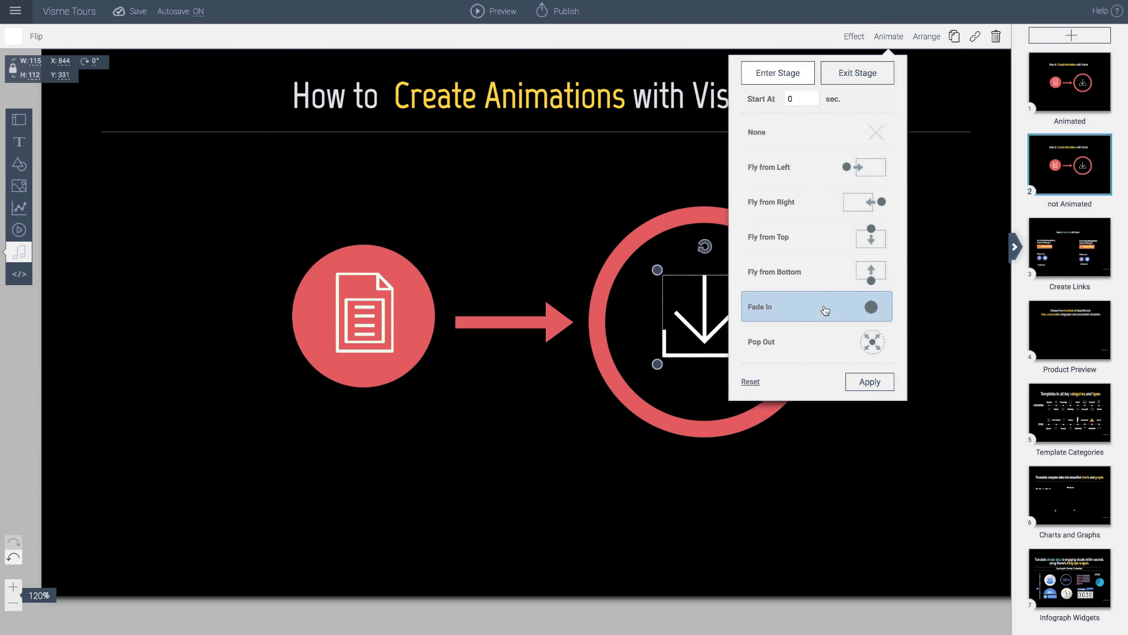
{"action": "left_click", "coordinate": [794, 99]}
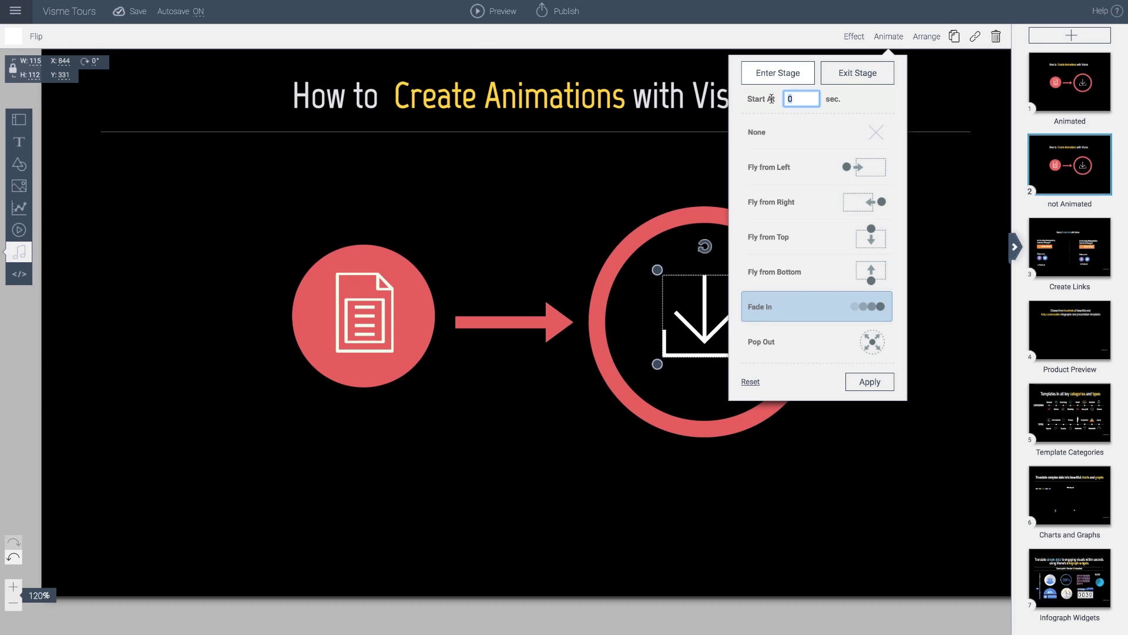
{"action": "key", "text": "BackSpace"}
{"action": "type", "text": "1"}
{"action": "left_click", "coordinate": [873, 385]}
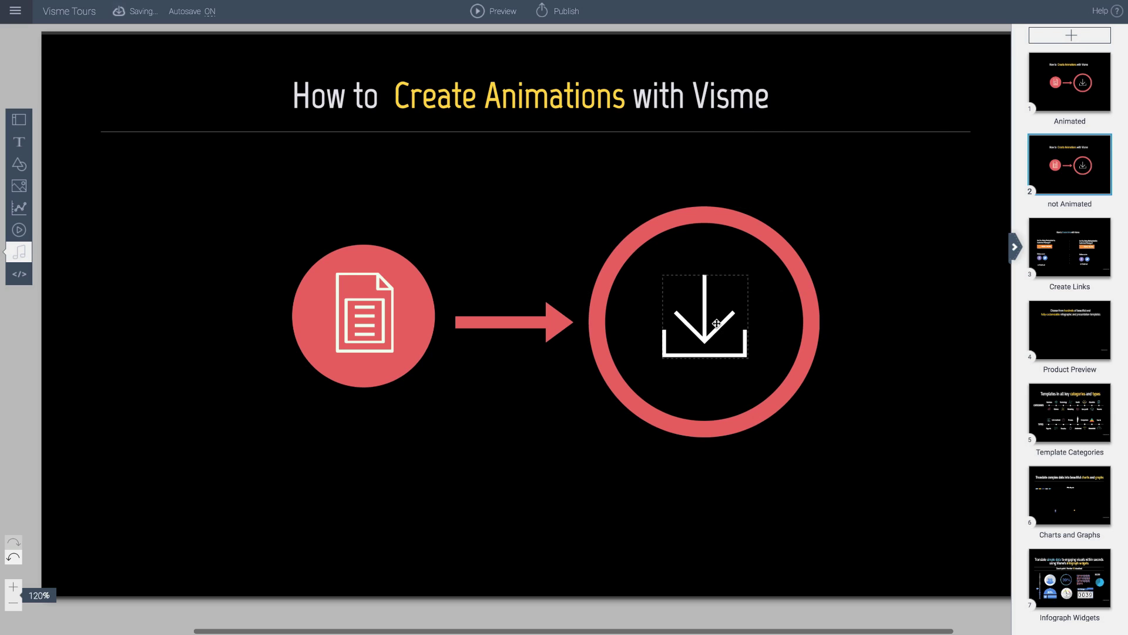
{"action": "left_click", "coordinate": [745, 320]}
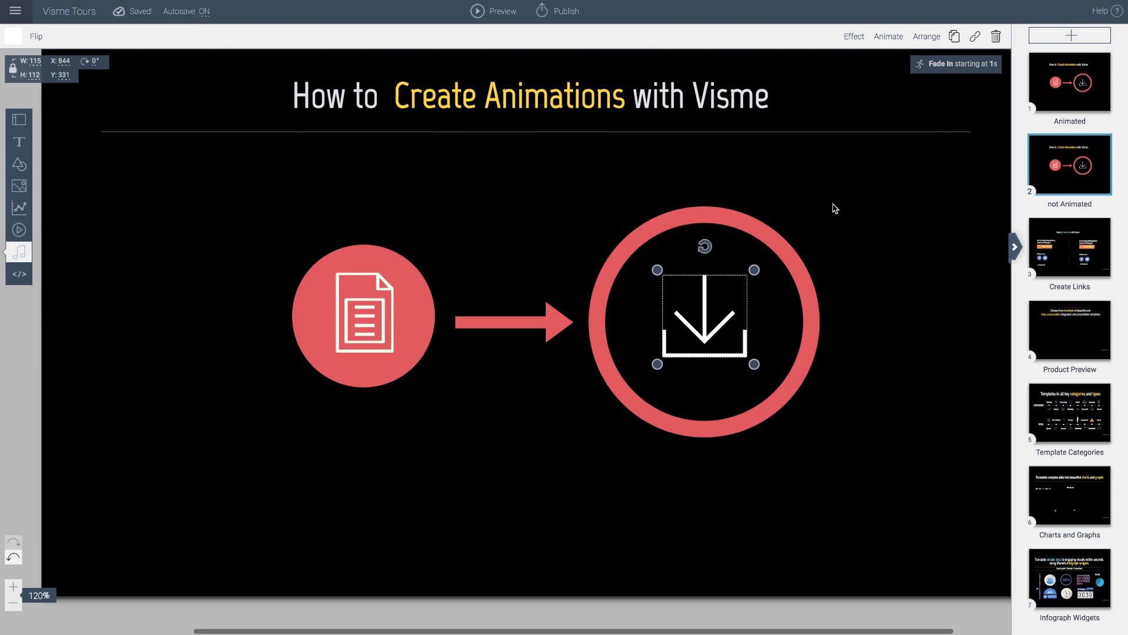
{"action": "left_click", "coordinate": [831, 202]}
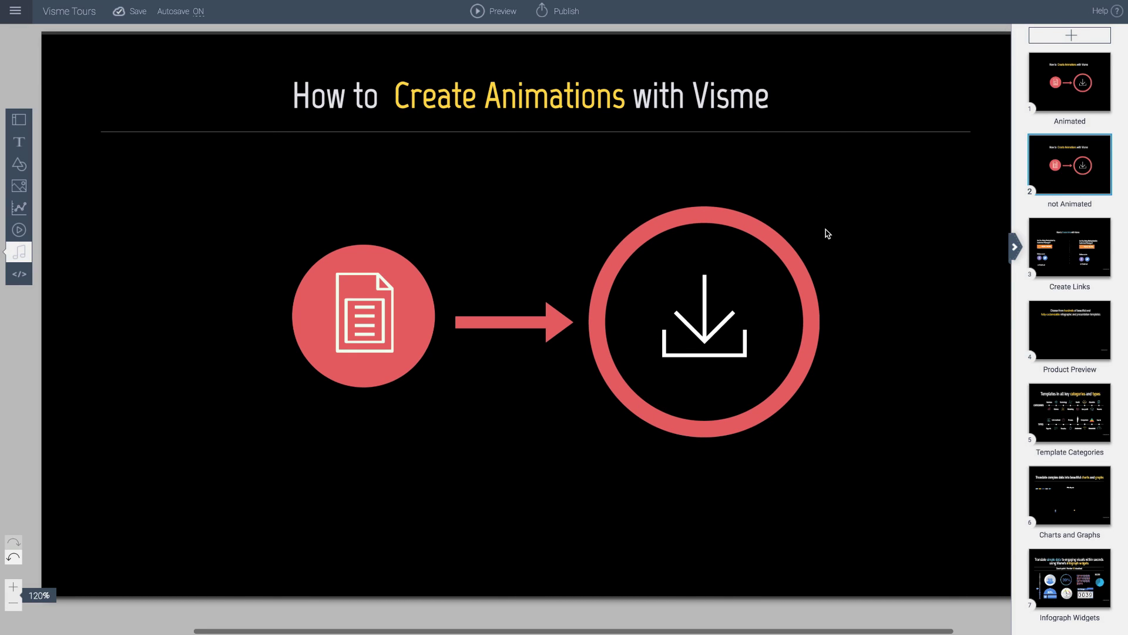
- Select the download arrow icon inside the red circle to show its Fade In badge
{"action": "left_click", "coordinate": [709, 315]}
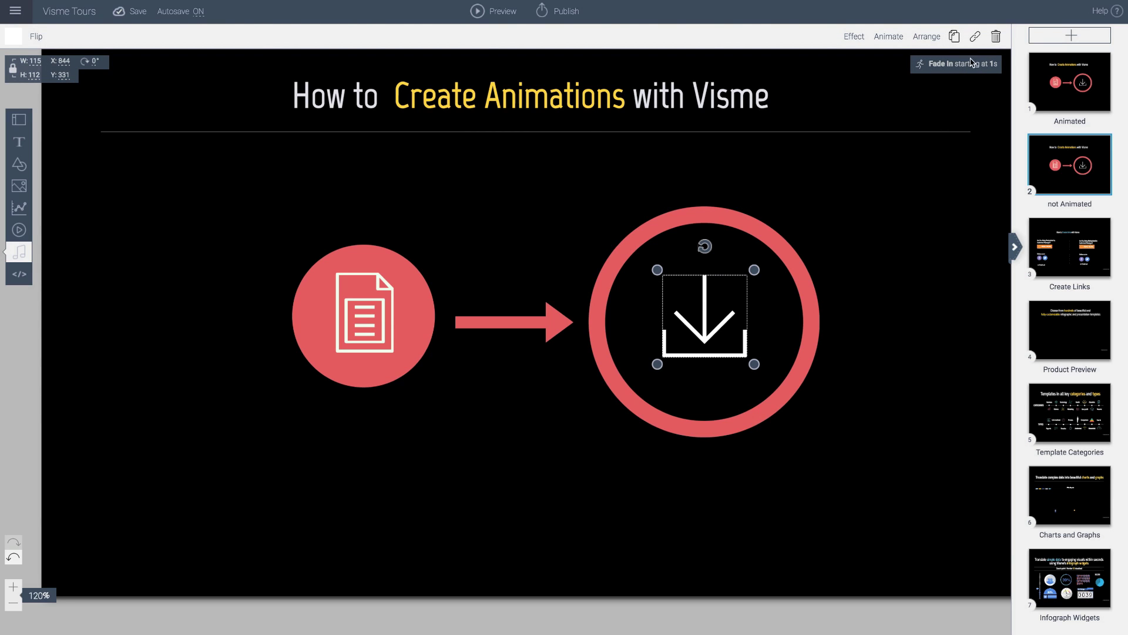
{"action": "left_click", "coordinate": [886, 39]}
{"action": "left_click", "coordinate": [799, 100]}
{"action": "double_click", "coordinate": [799, 100]}
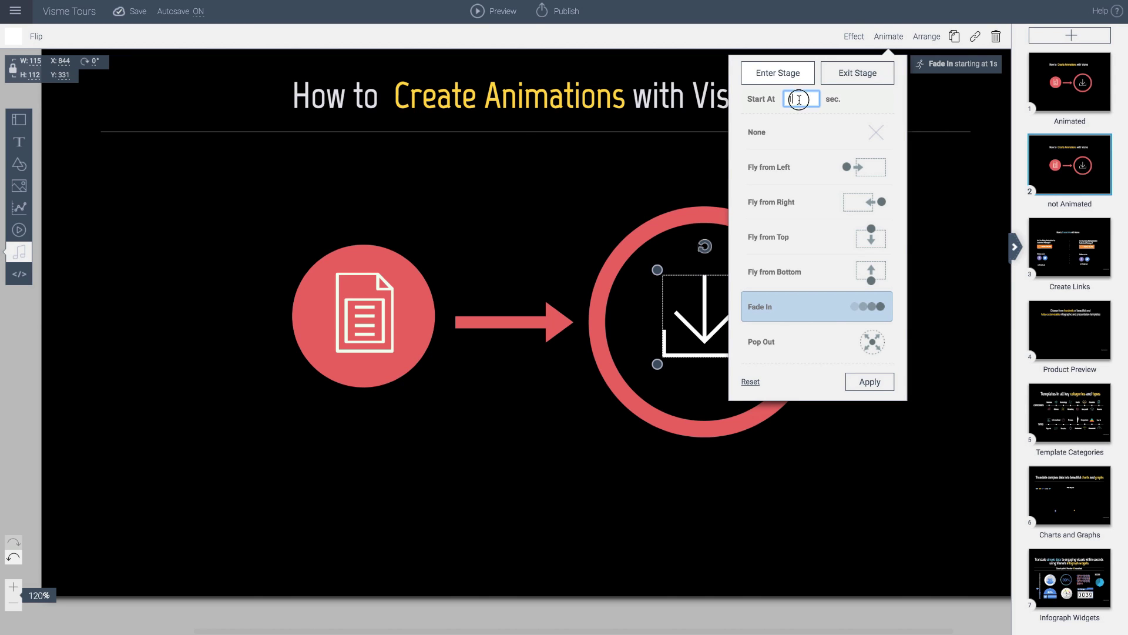
{"action": "left_click", "coordinate": [670, 180]}
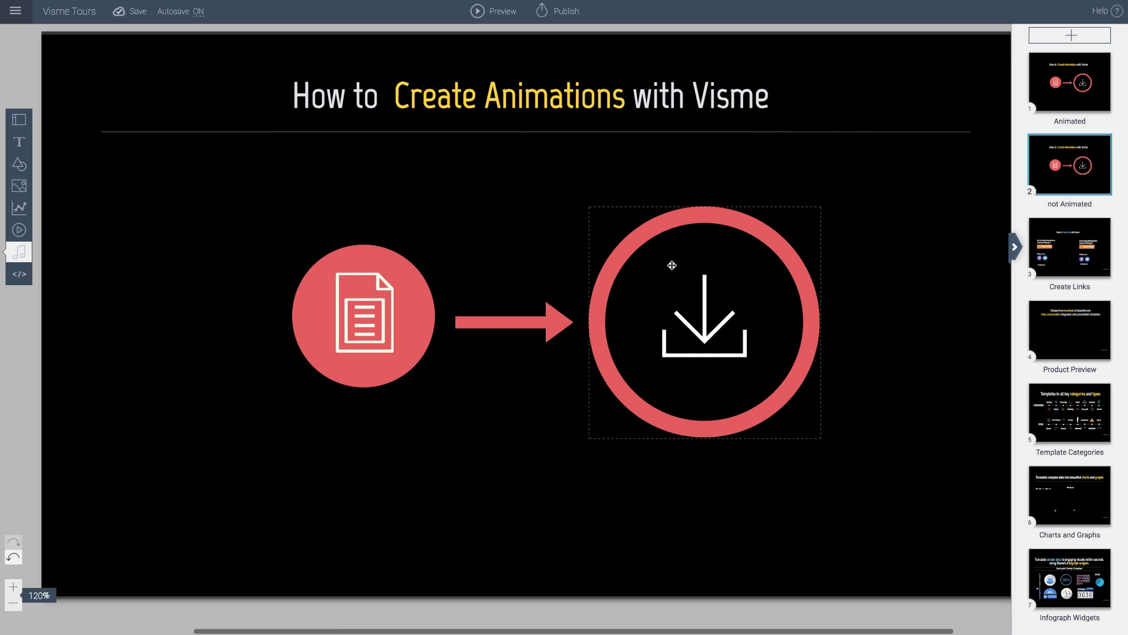
{"action": "left_click", "coordinate": [651, 230]}
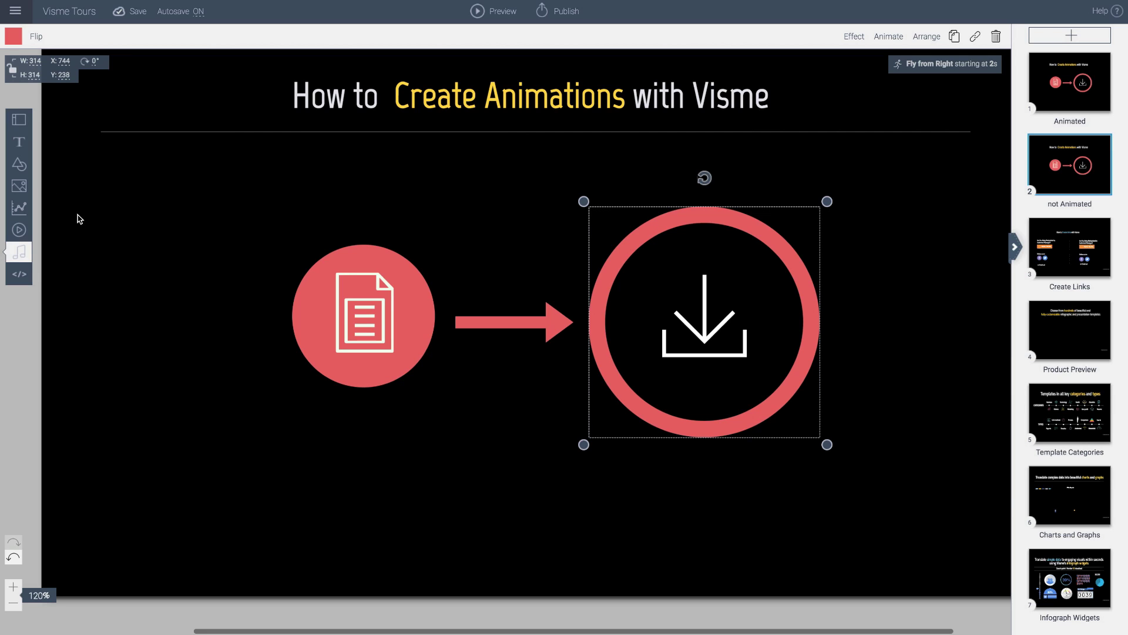
- Switch the side panel to the Objects (7) list and show the appearance timeline
{"action": "left_click", "coordinate": [25, 122]}
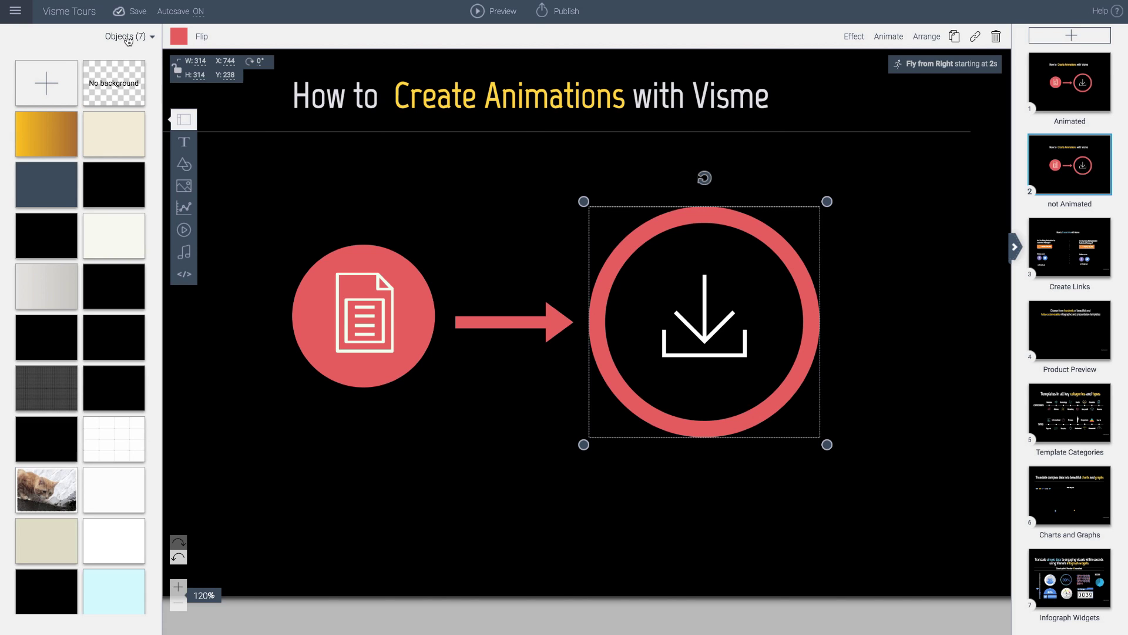
{"action": "left_click", "coordinate": [128, 36]}
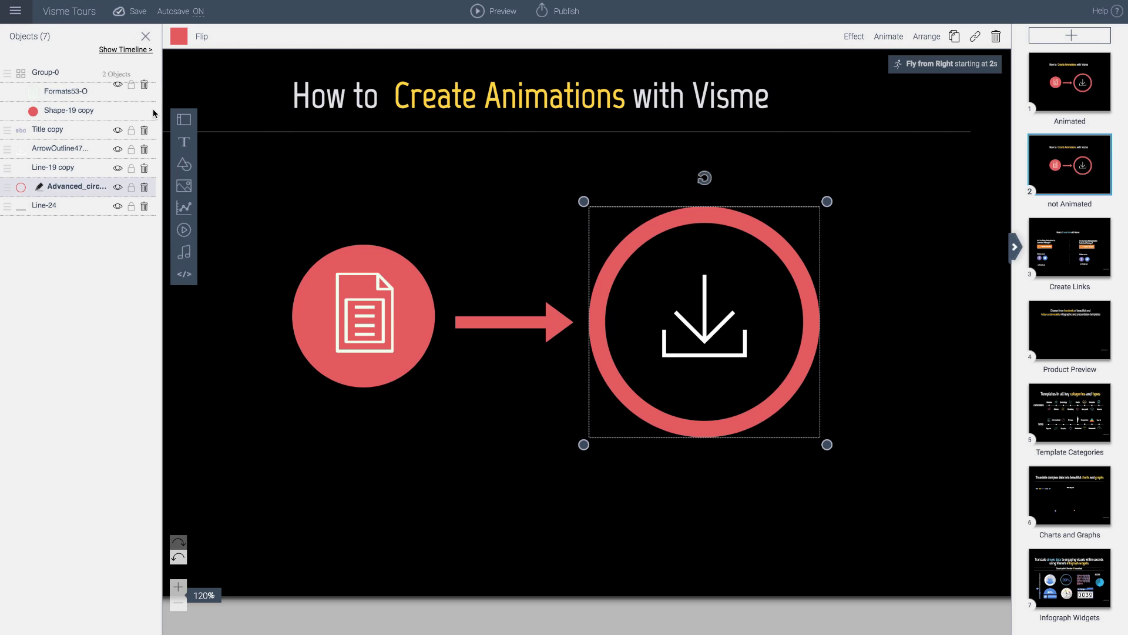
{"action": "left_click", "coordinate": [125, 50]}
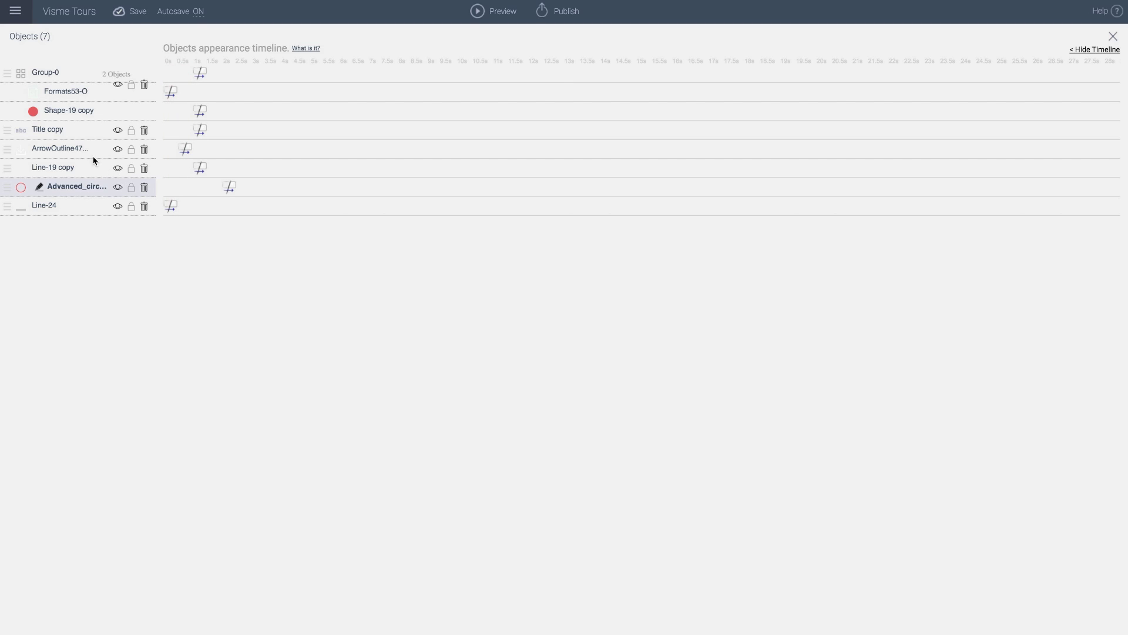
- Drag ArrowOutline47's timeline marker right so the download icon enters around 2.5 s
{"action": "left_click", "coordinate": [1113, 37]}
{"action": "left_click", "coordinate": [712, 310]}
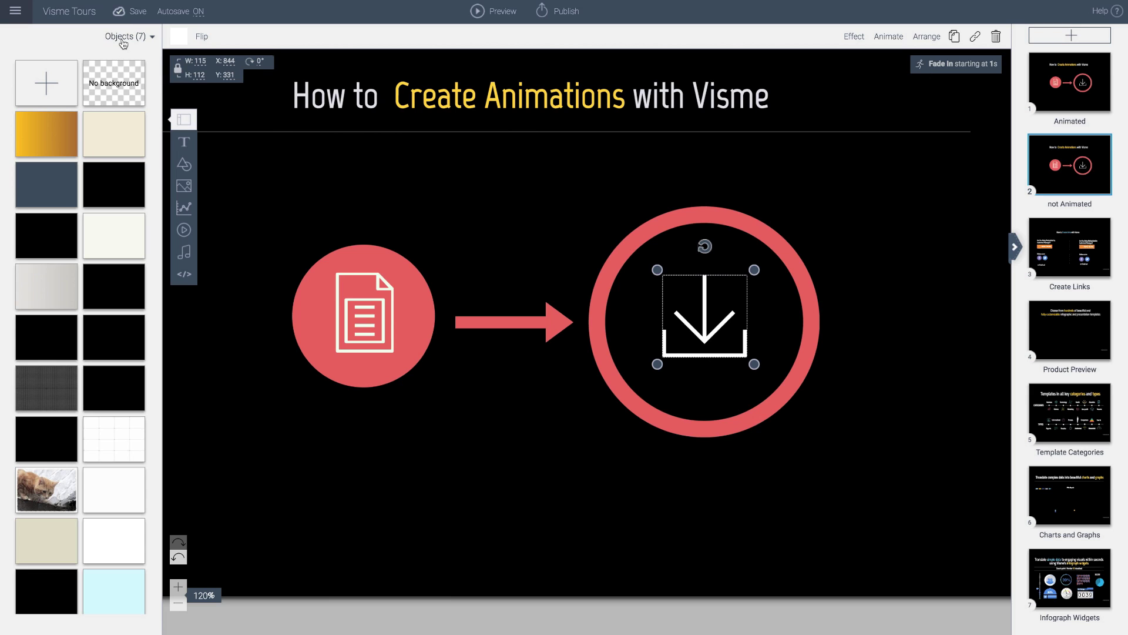
{"action": "left_click", "coordinate": [123, 40]}
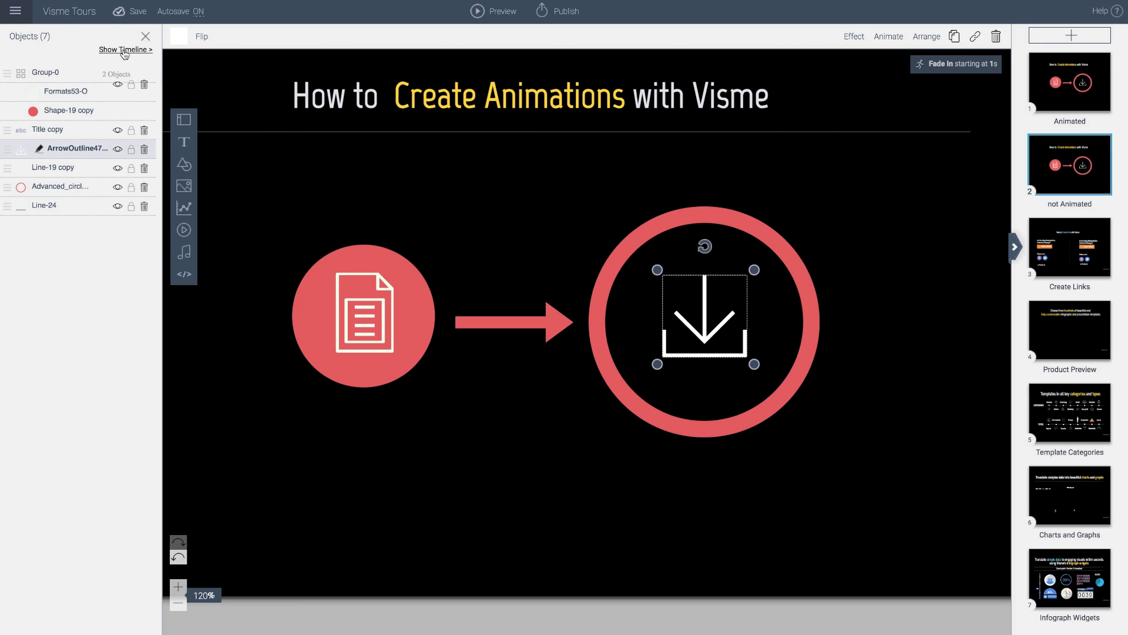
{"action": "left_click", "coordinate": [124, 52]}
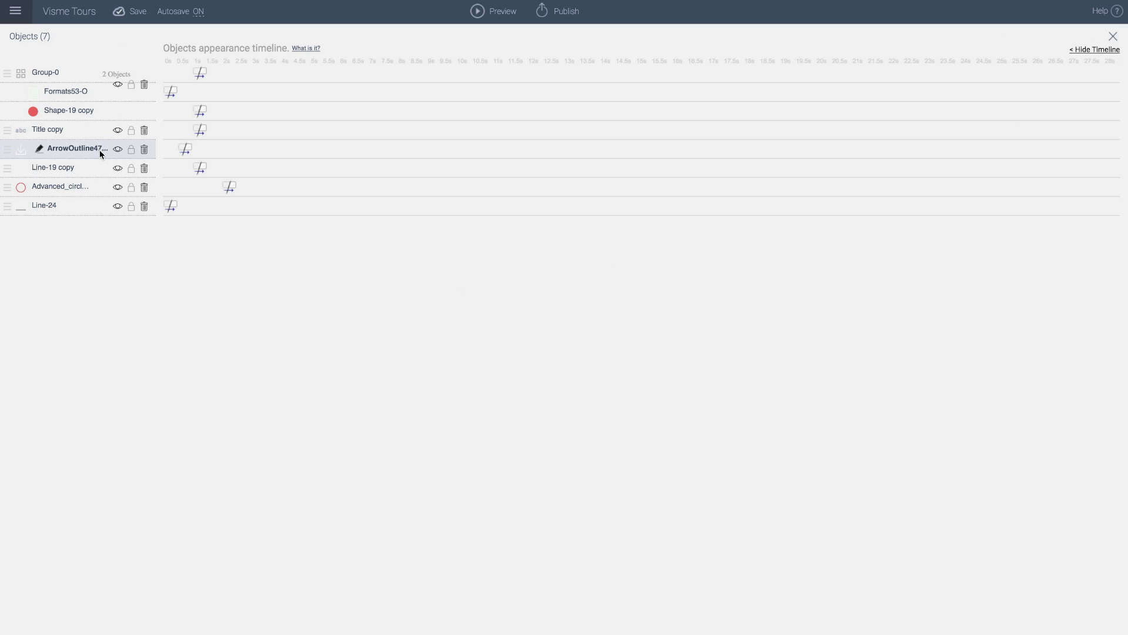
{"action": "left_click_drag", "start_coordinate": [189, 150], "coordinate": [244, 150]}
- Close the appearance timeline and return to the slide's seven-object list
{"action": "left_click", "coordinate": [1112, 37]}
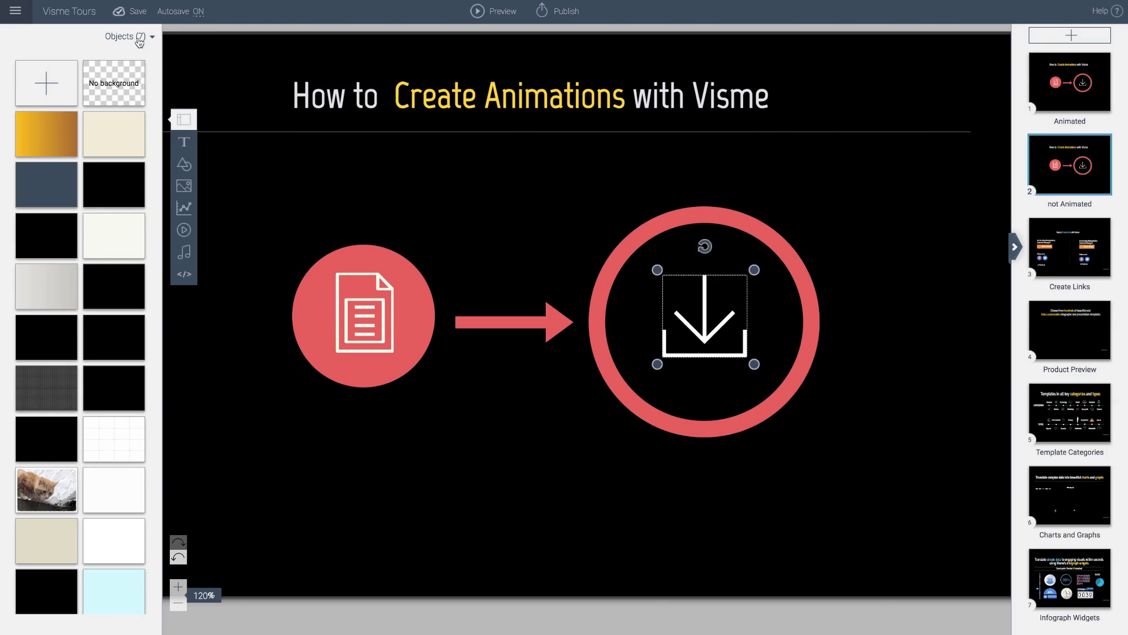
{"action": "left_click", "coordinate": [141, 37]}
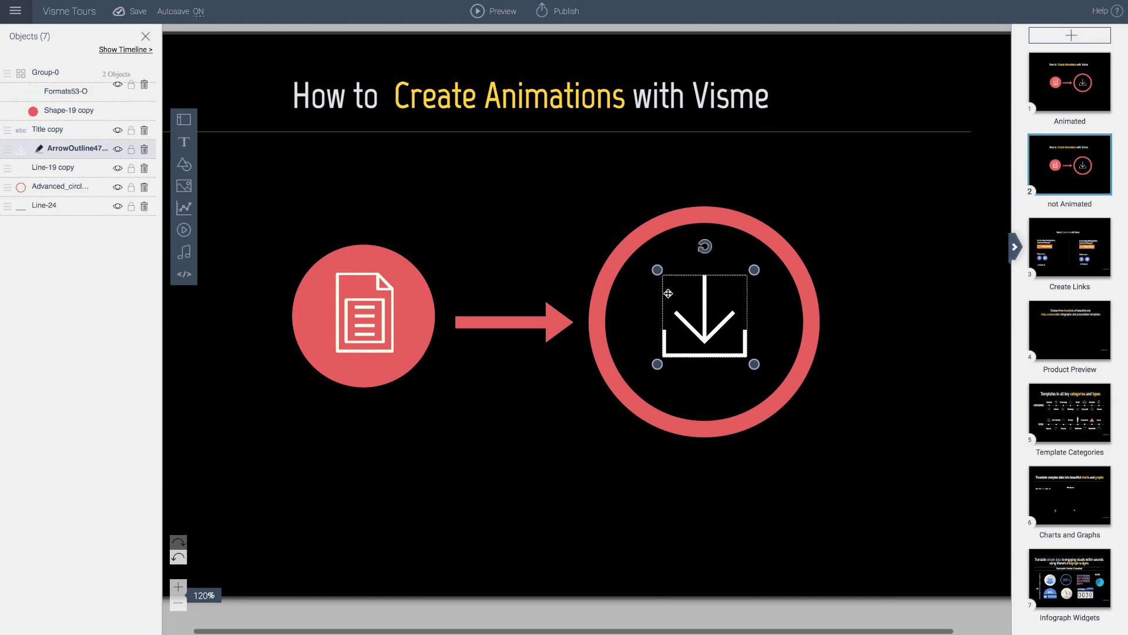
- Set the download arrow icon's animation Start At to 3 seconds
{"action": "left_click", "coordinate": [668, 336]}
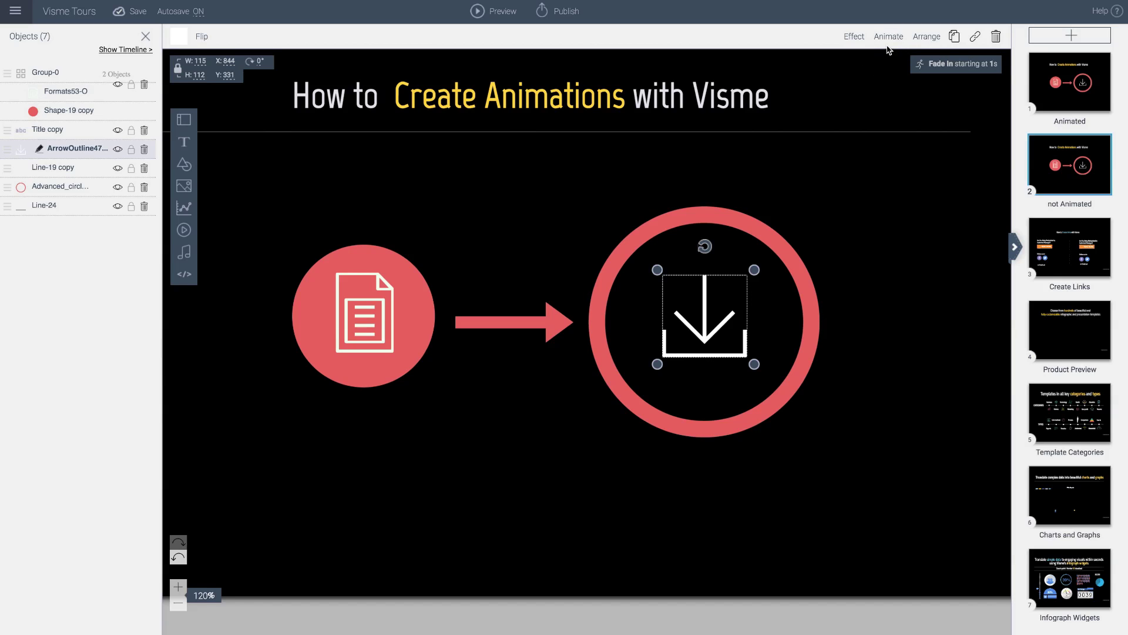
{"action": "left_click", "coordinate": [889, 36]}
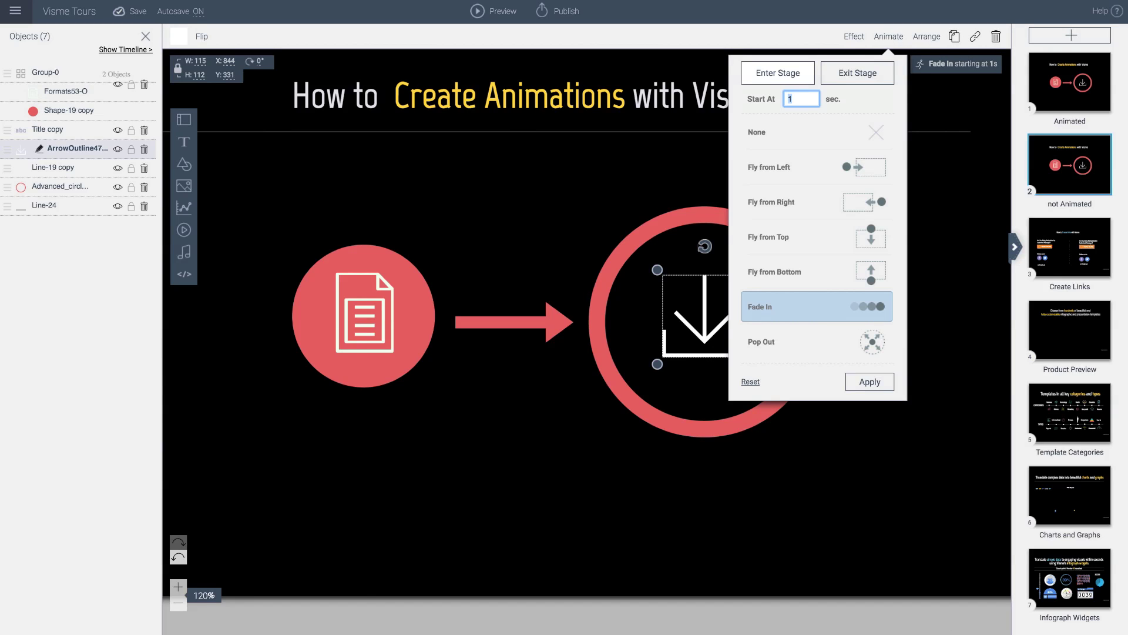
{"action": "type", "text": "3"}
{"action": "left_click", "coordinate": [870, 381]}
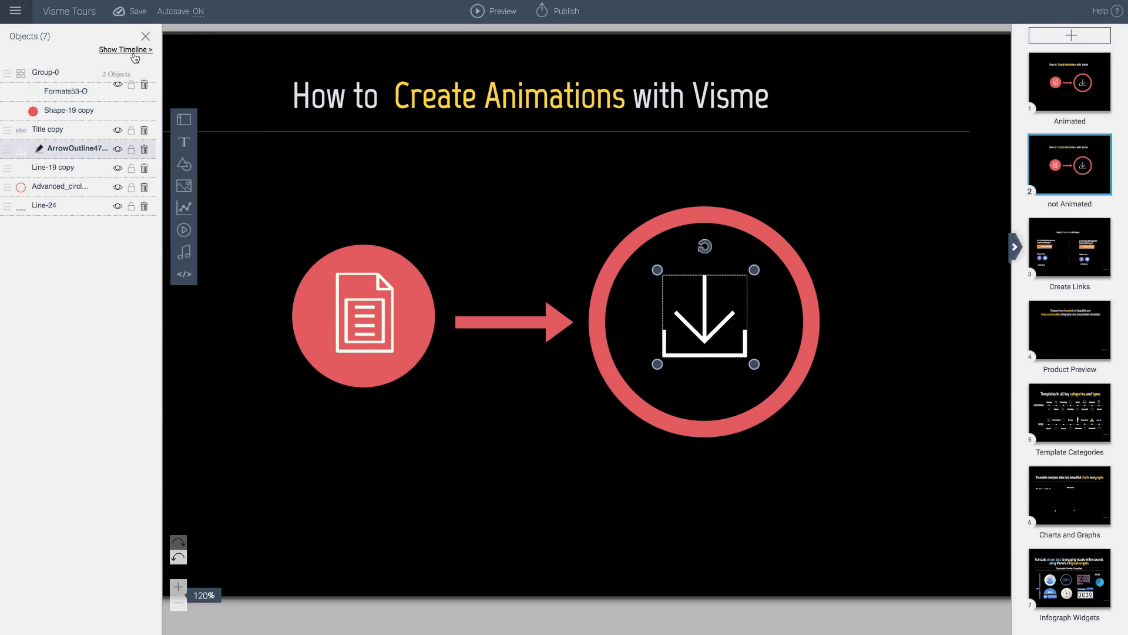
- Check the objects' appearance timeline, then select the document icon circle group
{"action": "left_click", "coordinate": [133, 52]}
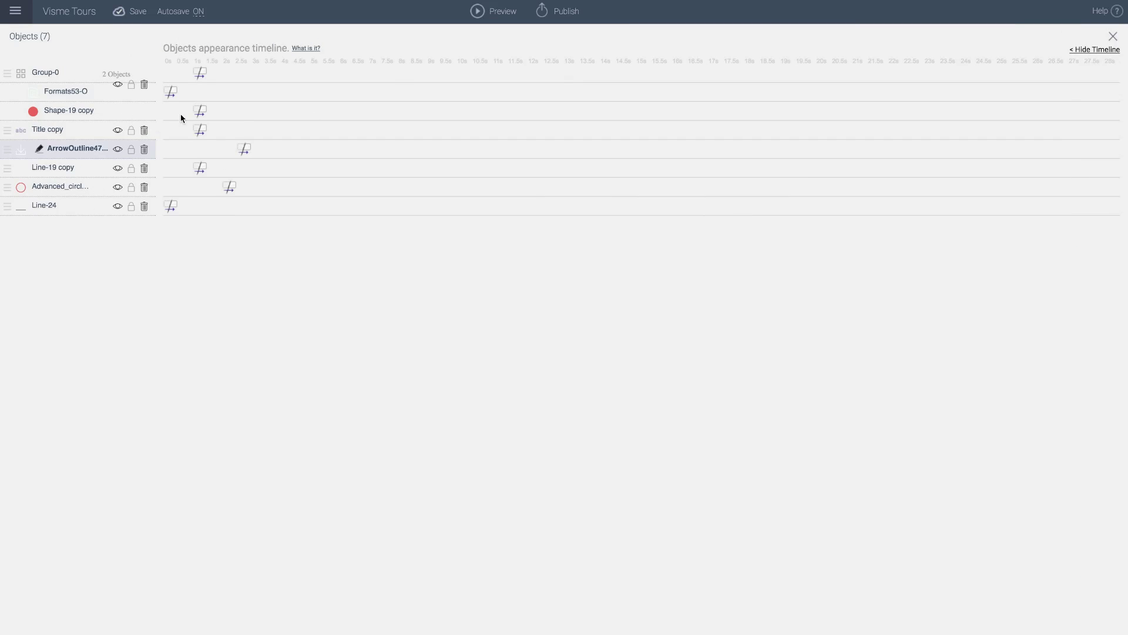
{"action": "left_click", "coordinate": [1112, 37]}
{"action": "left_click", "coordinate": [837, 192]}
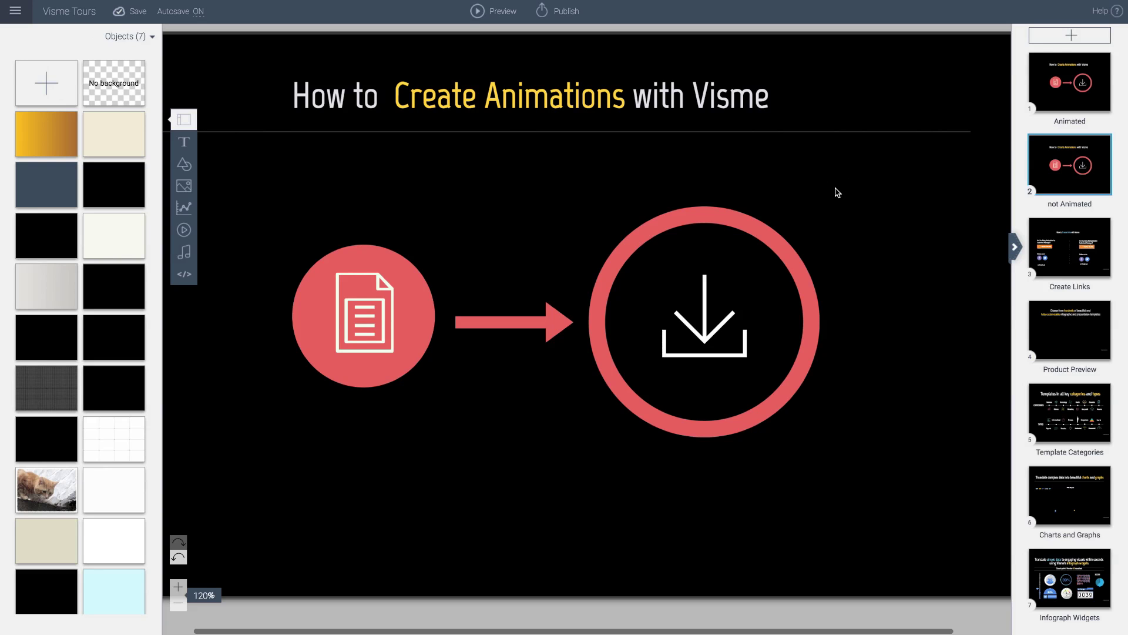
{"action": "left_click", "coordinate": [397, 264]}
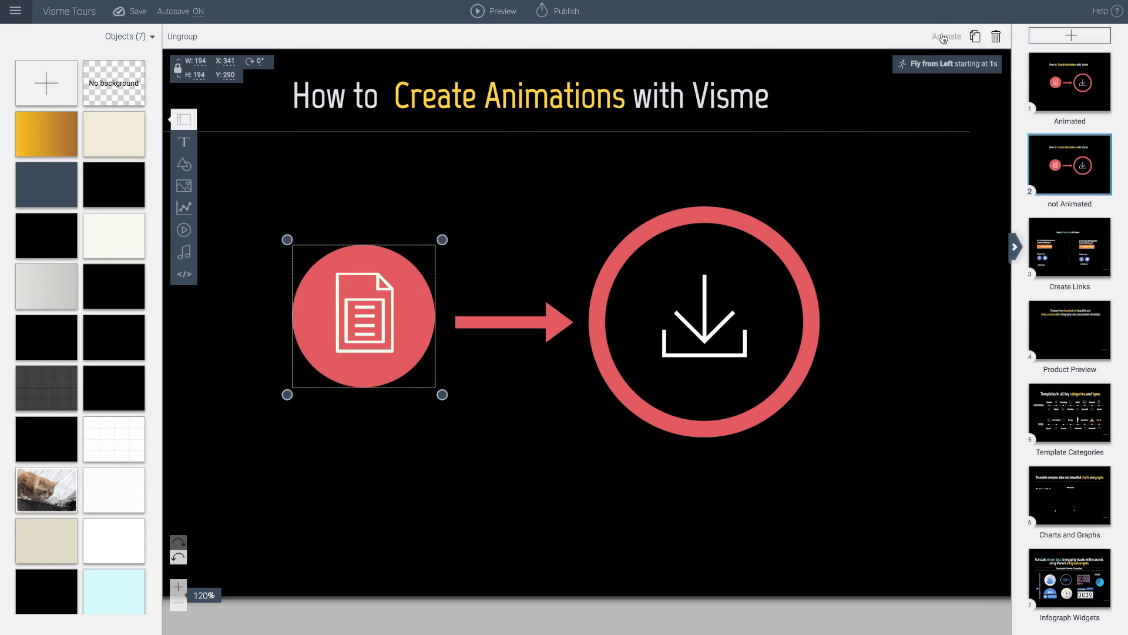
{"action": "left_click", "coordinate": [943, 38]}
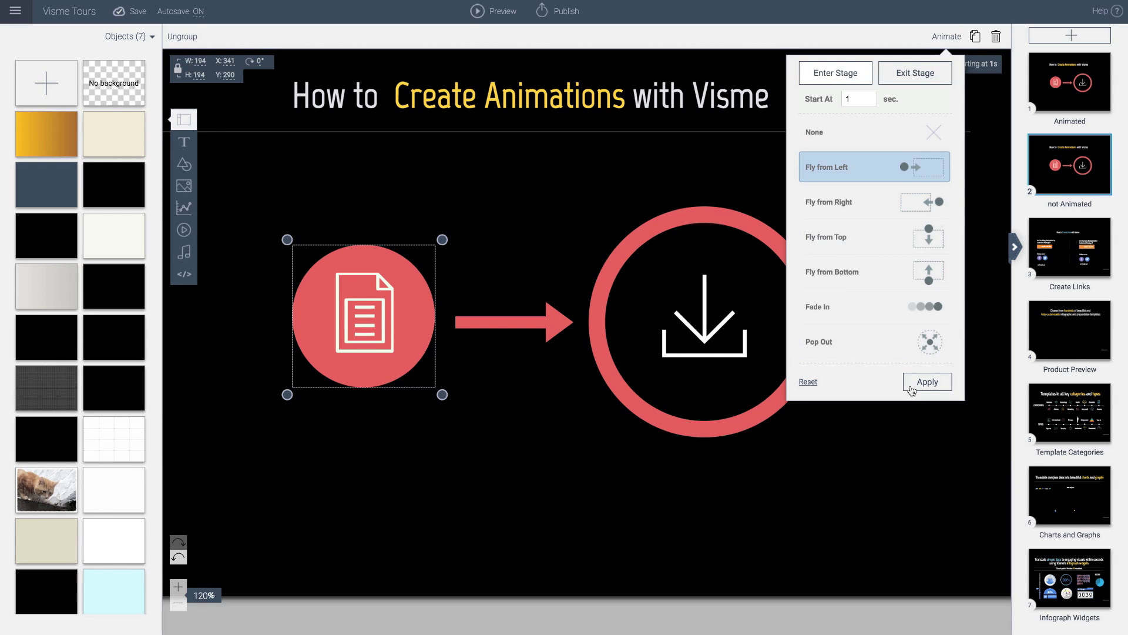
- Apply a Fly from Left entrance at 1 second to the document circle group
{"action": "left_click", "coordinate": [917, 379]}
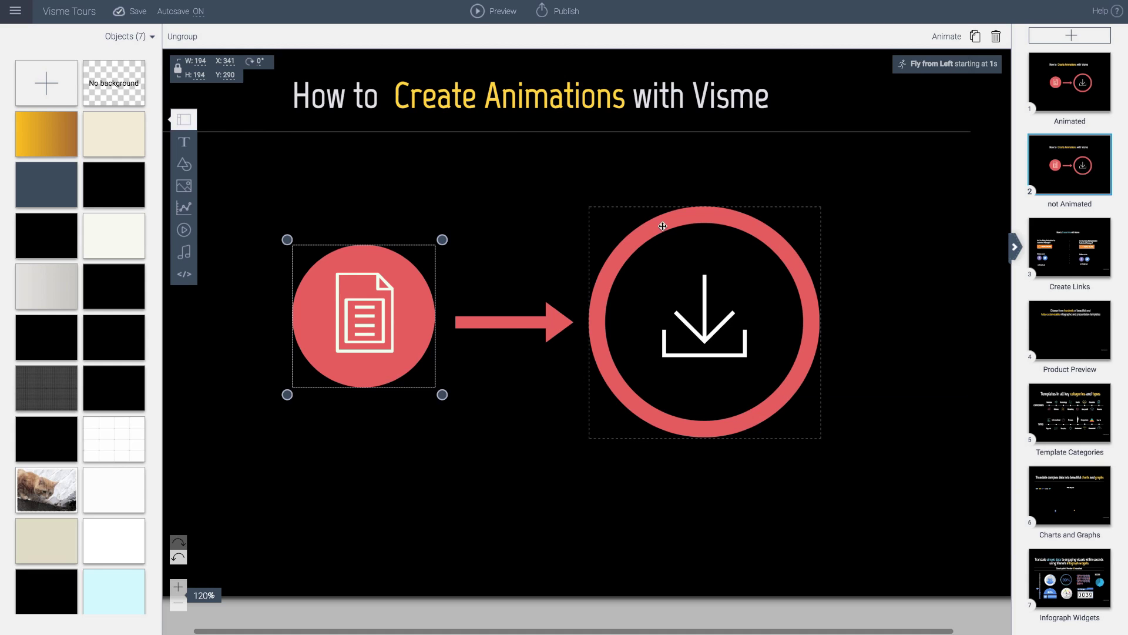
{"action": "left_click", "coordinate": [626, 187]}
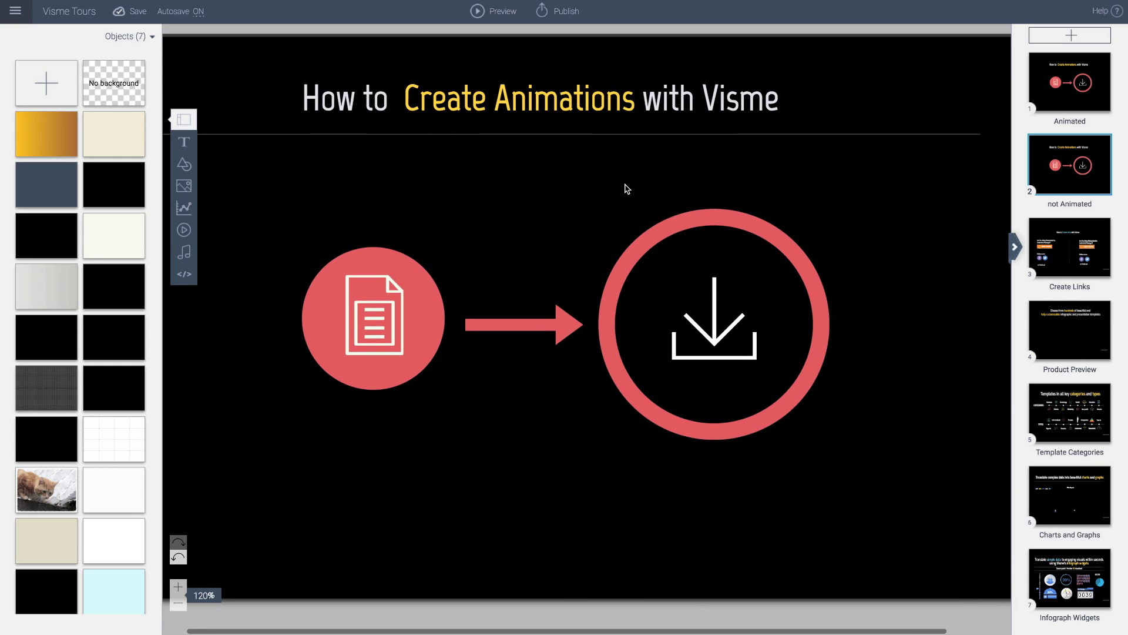